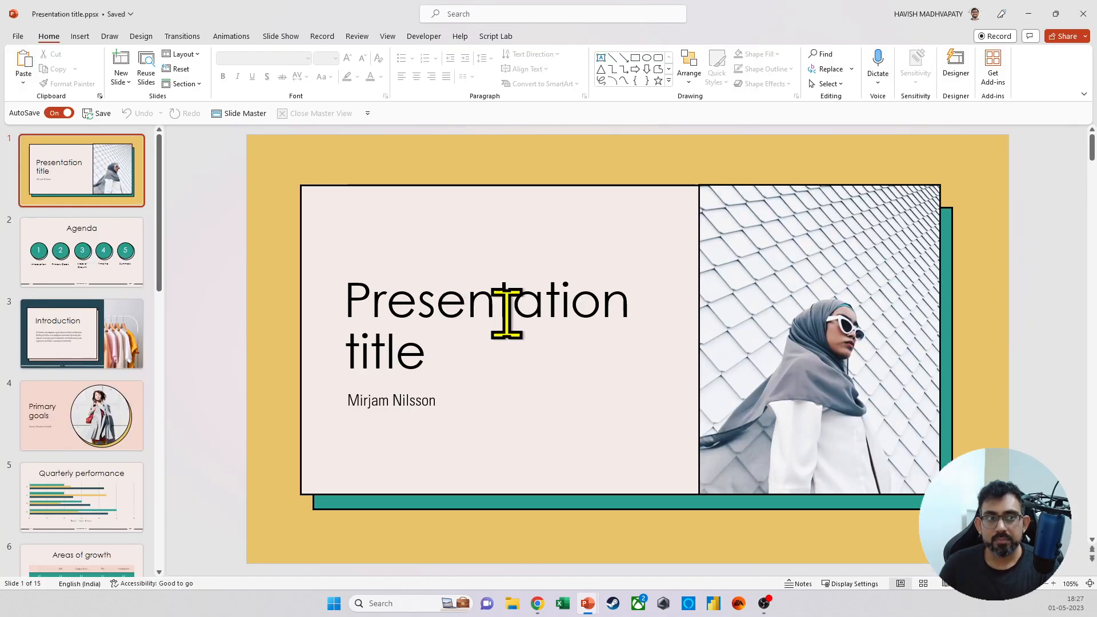
Step: Close the open presentation and reposition the Presentation title.ppsx file on the desktop
click(1082, 14)
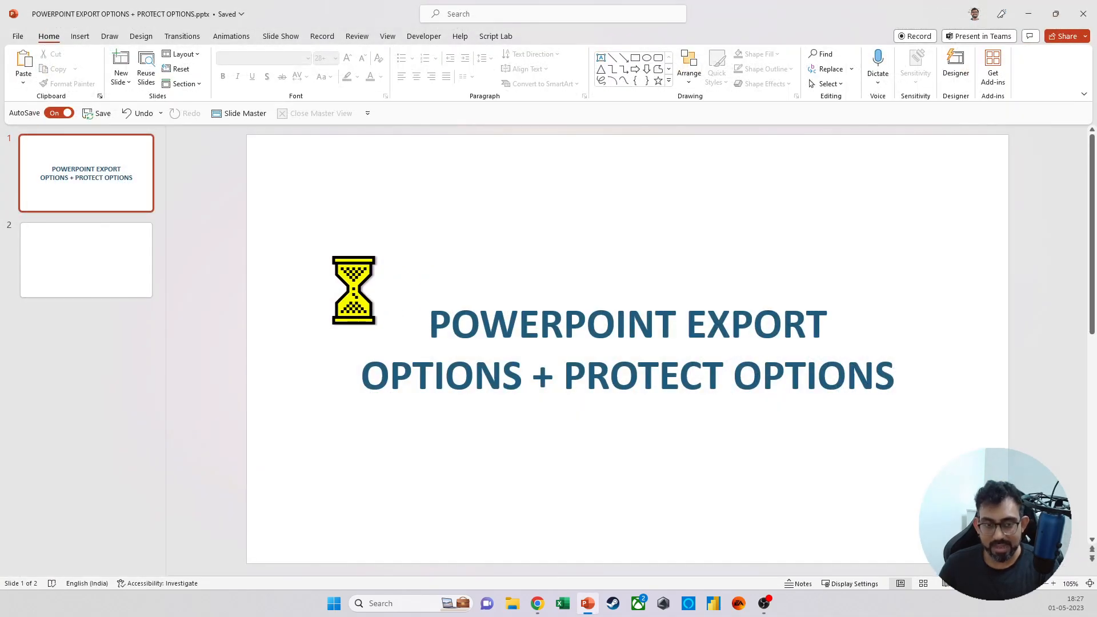
key(super+d)
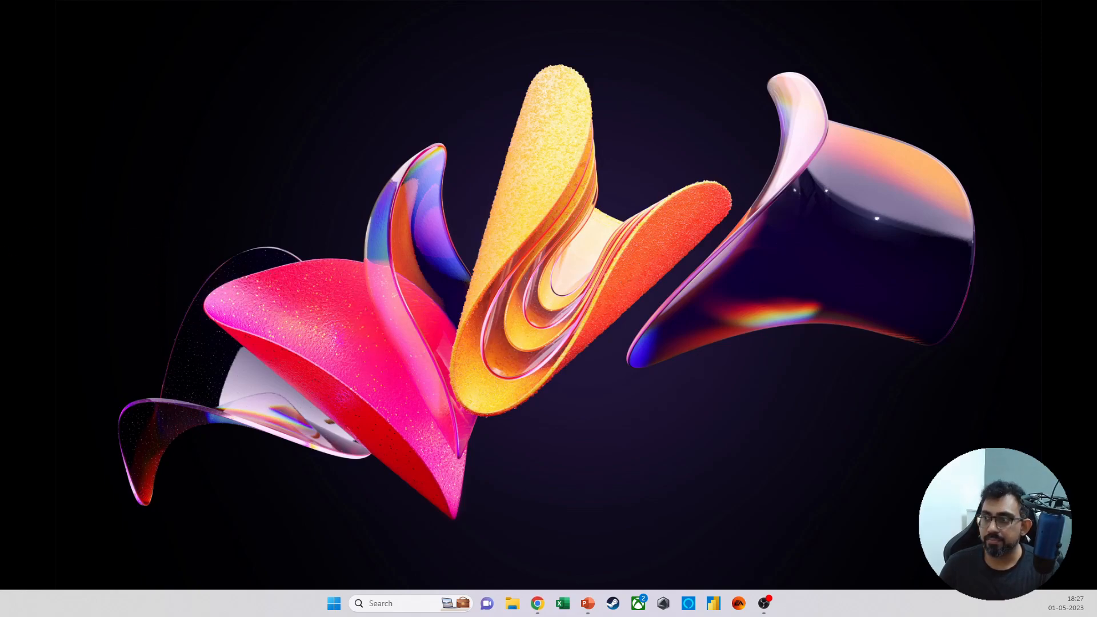
drag(332, 285, 337, 192)
Step: Play Presentation title.ppsx from the desktop, advance the slide show to the Quarterly performance slide, and end the show
double_click(315, 183)
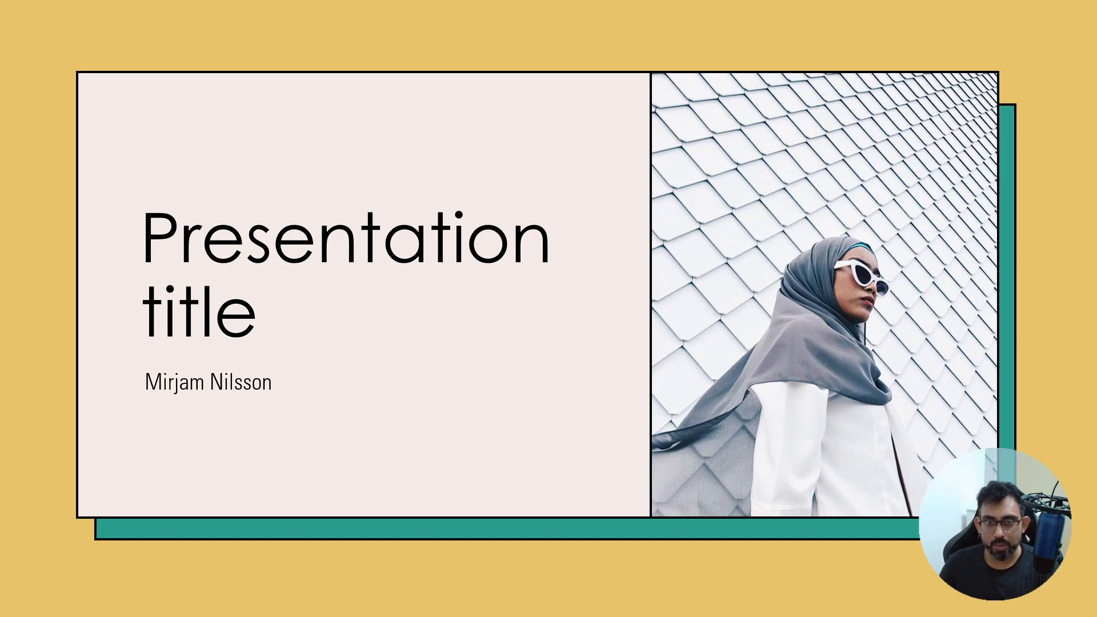
key(Escape)
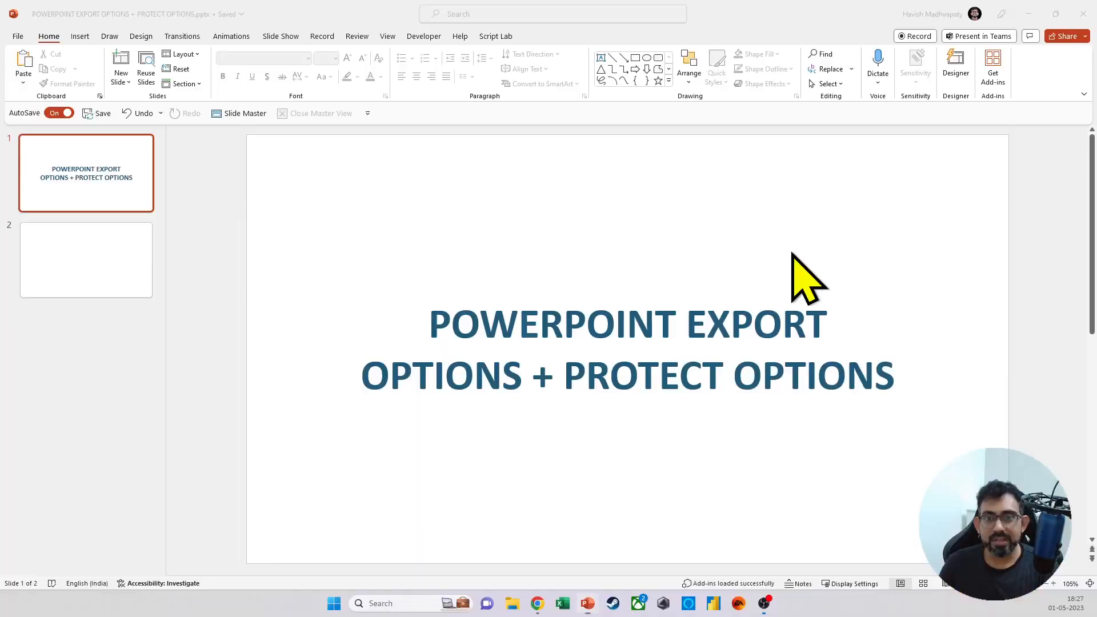
click(1028, 13)
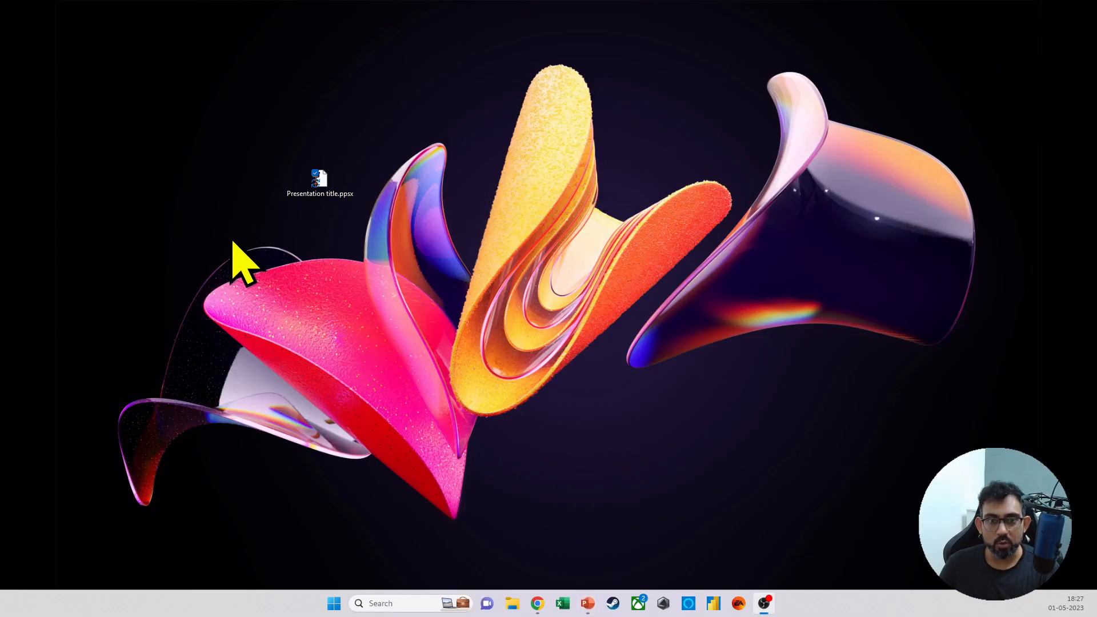
double_click(331, 189)
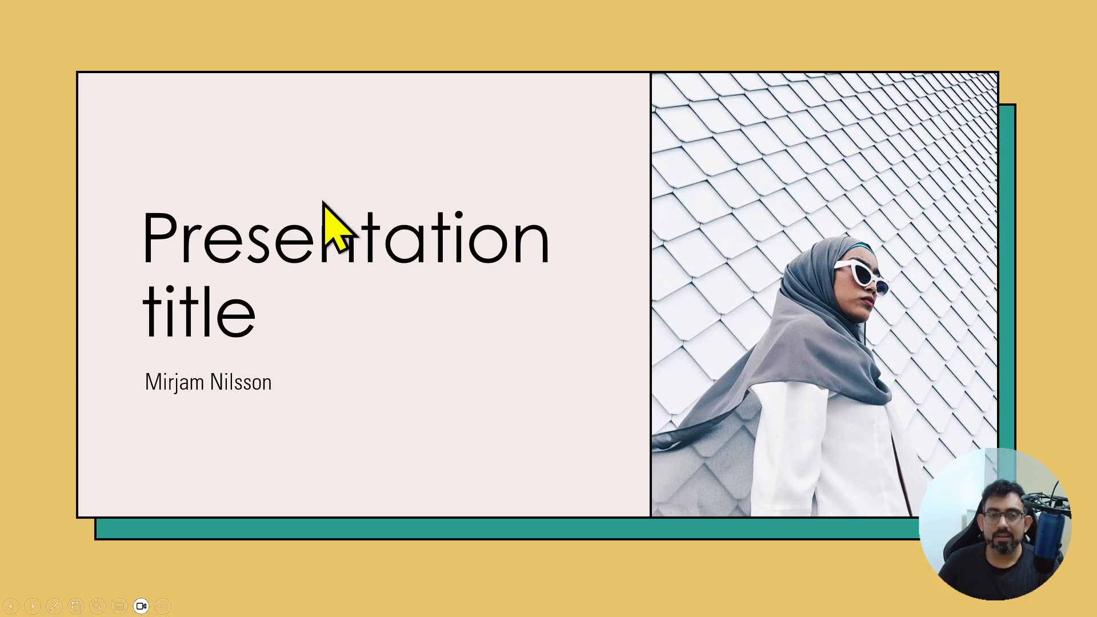
click(321, 199)
click(322, 198)
click(322, 199)
click(321, 199)
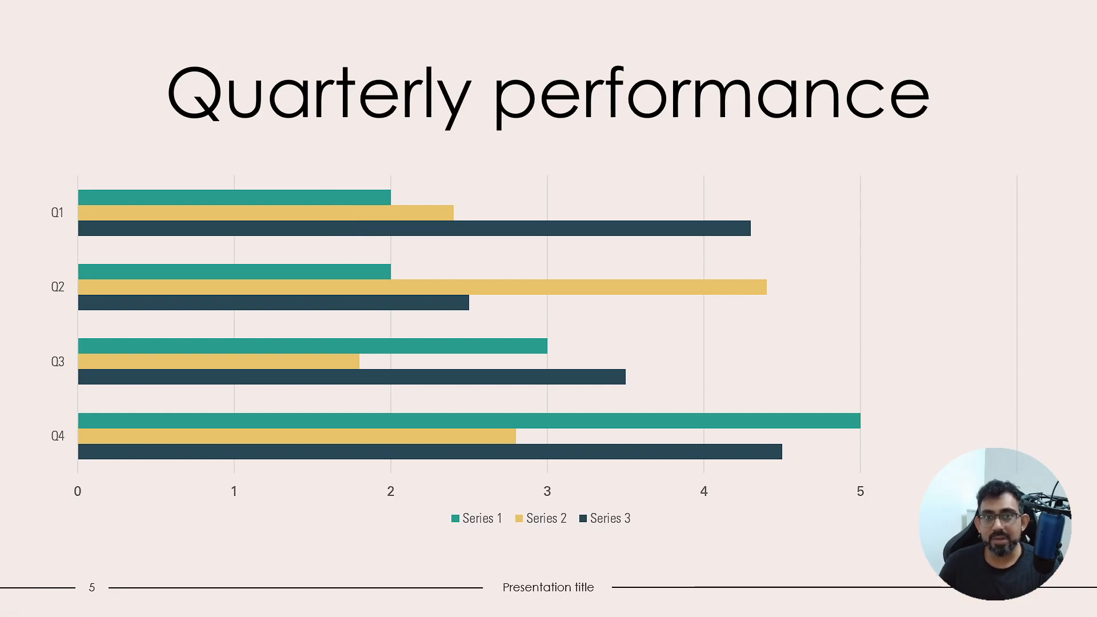
key(Escape)
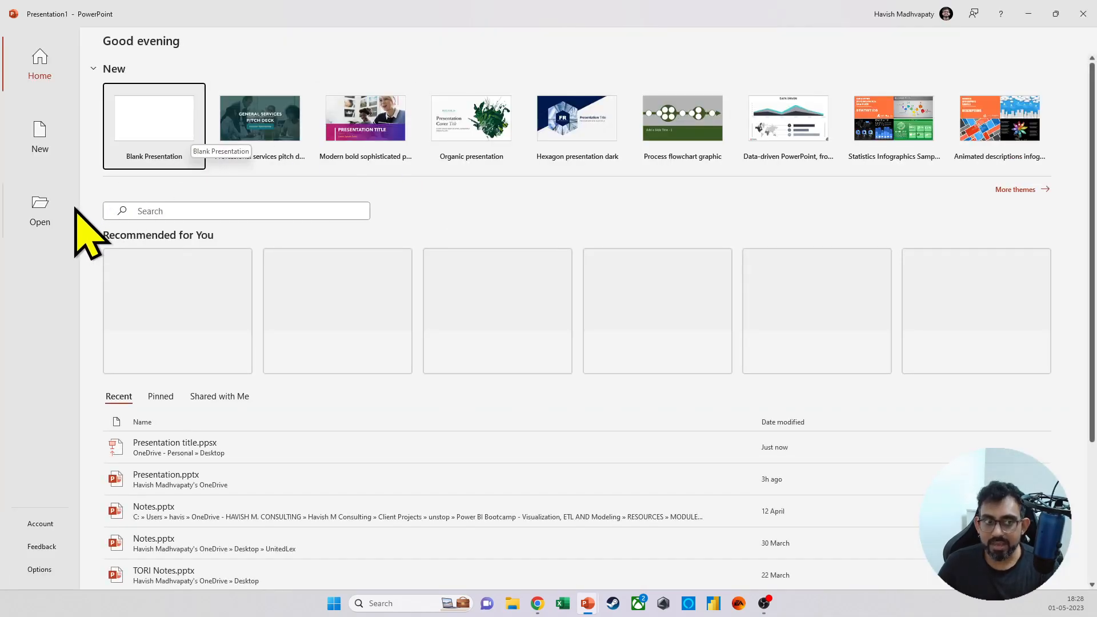
Step: Open the recent Presentation title.ppsx for editing and set up a copy on the Desktop as PowerPoint Presentation (*.pptx)
click(60, 214)
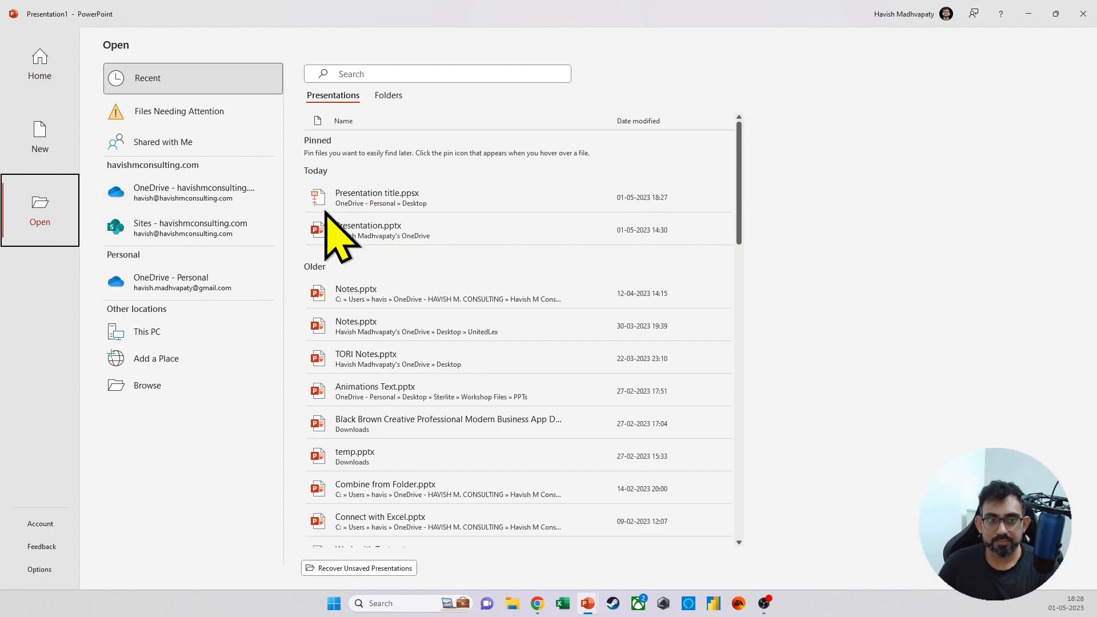
click(408, 199)
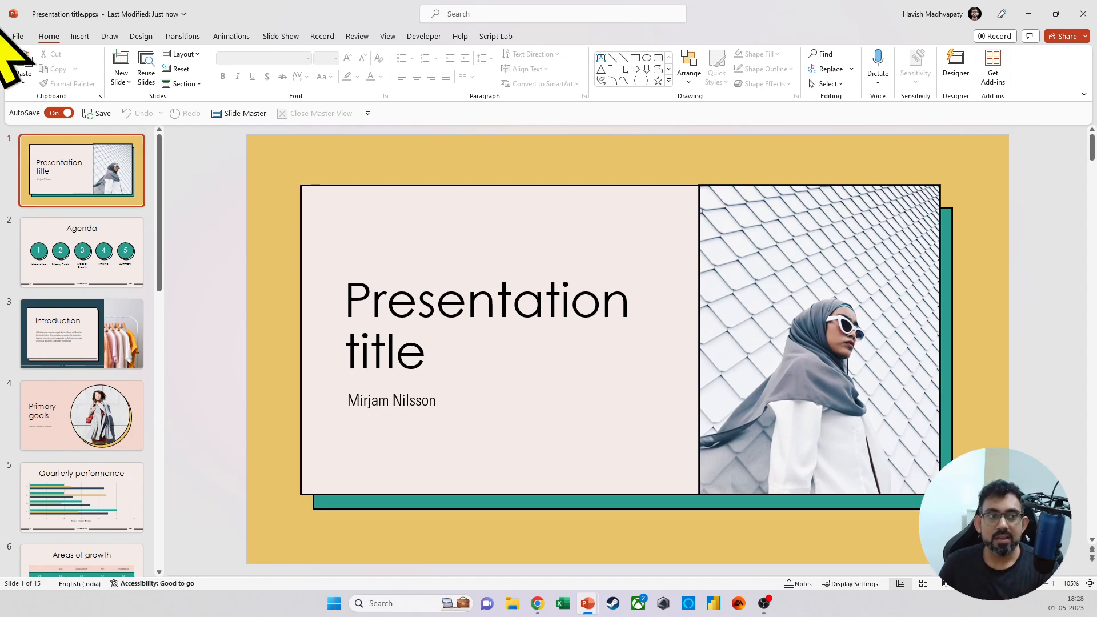
click(21, 37)
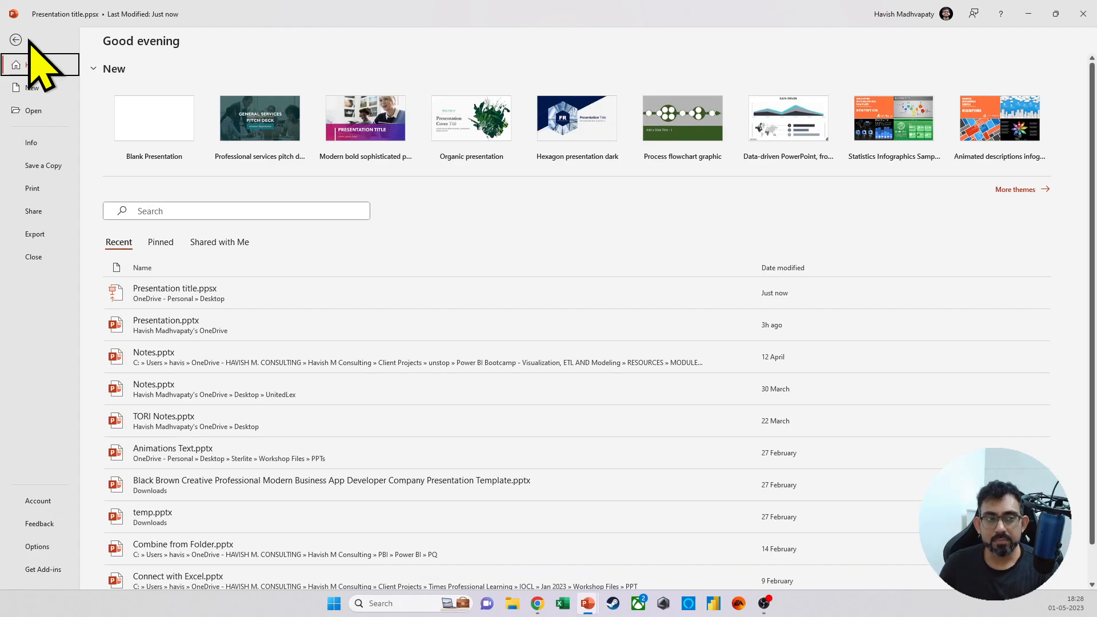
click(51, 167)
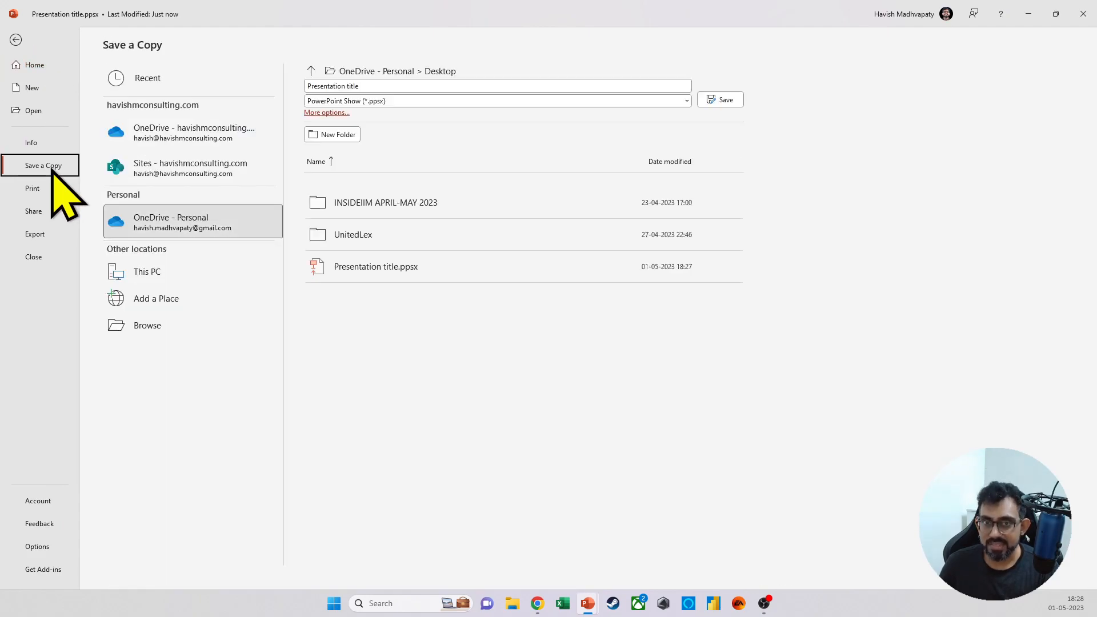
click(469, 101)
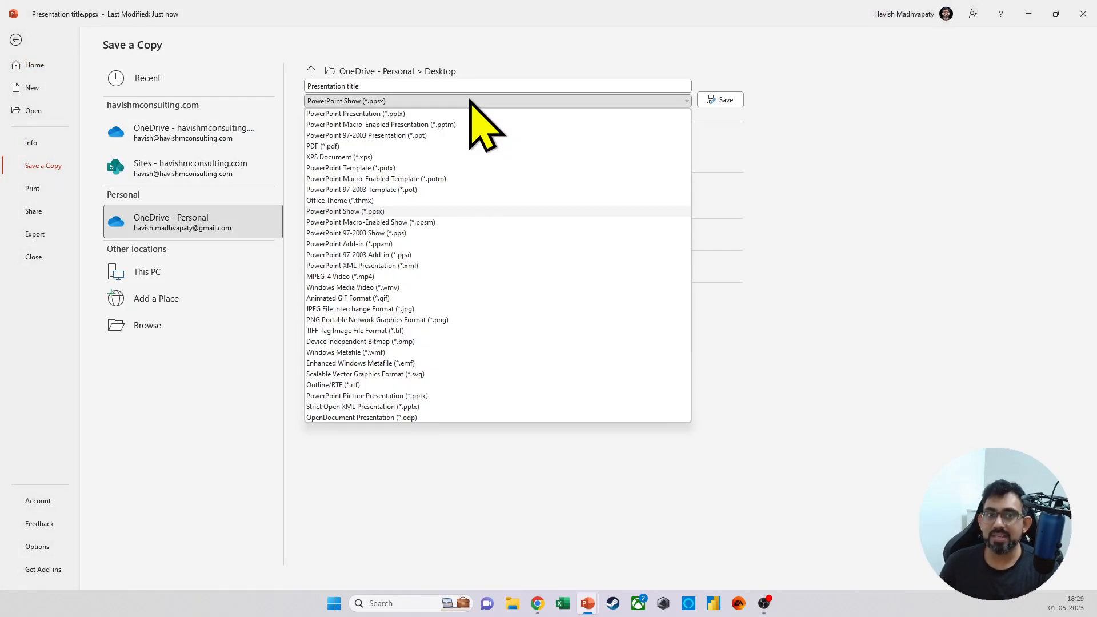
click(438, 114)
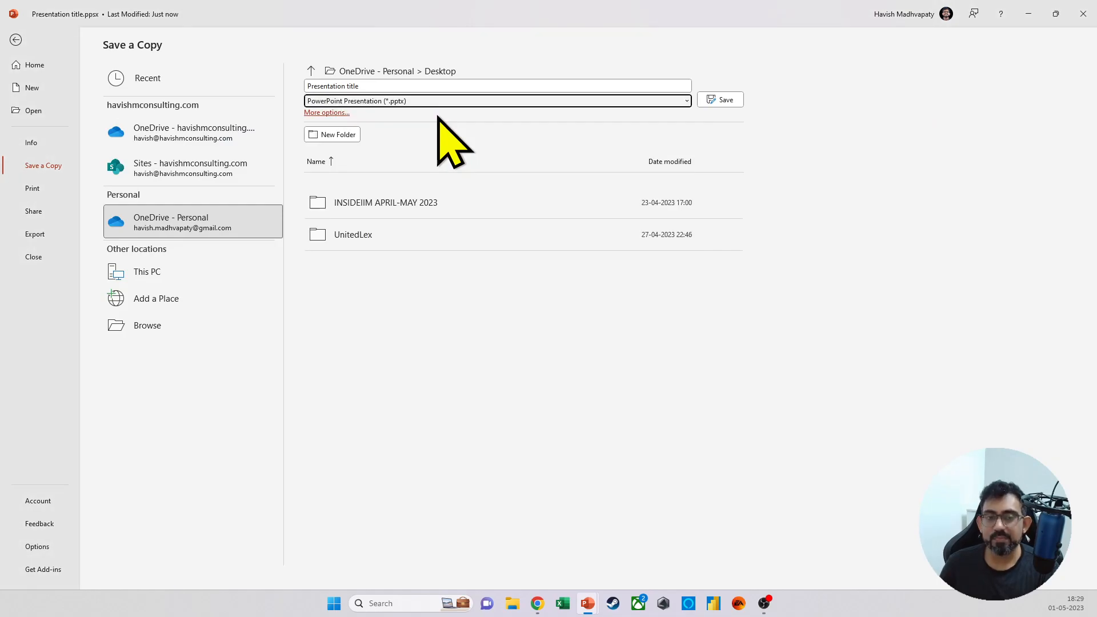
click(427, 71)
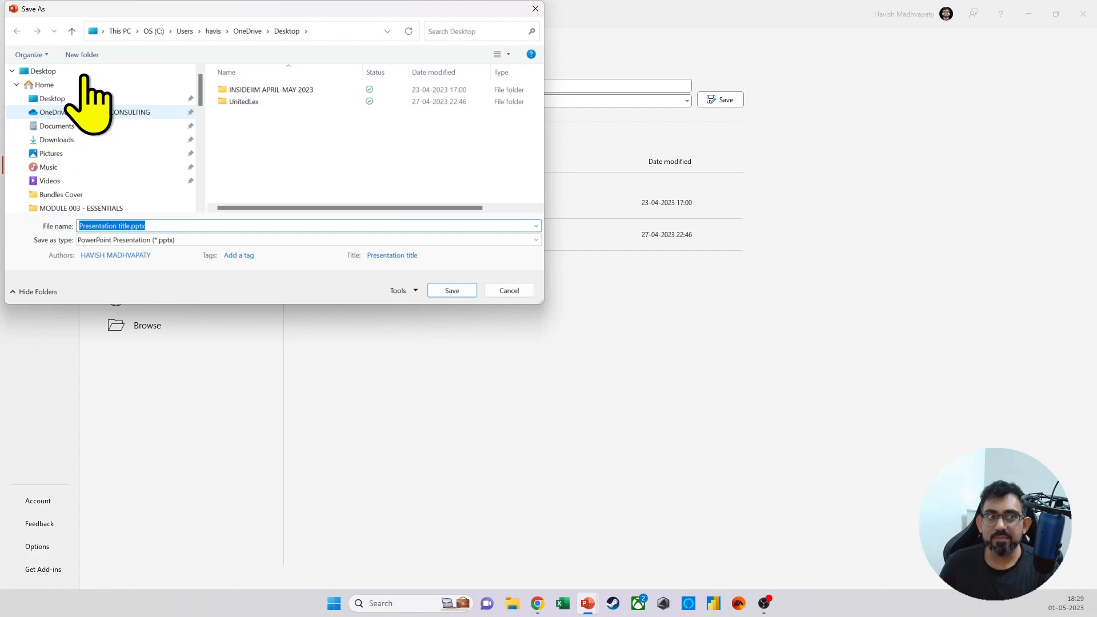
click(84, 73)
Step: Take a screen snip of the Save As dialog while its Tools options are listed
click(416, 291)
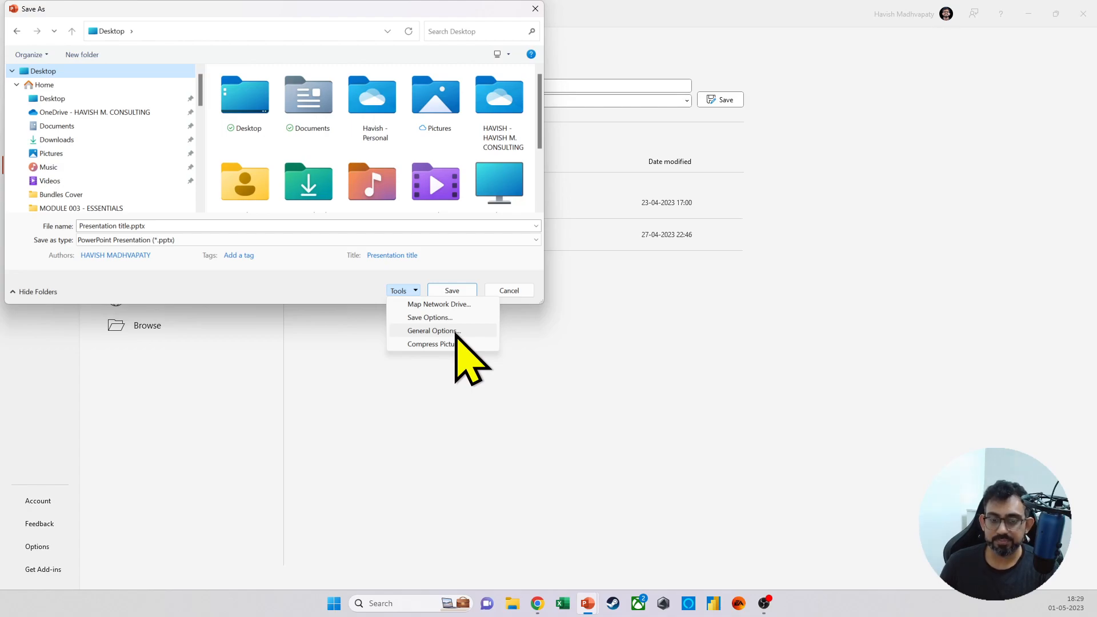
key(super+shift+s)
drag(0, 0, 567, 376)
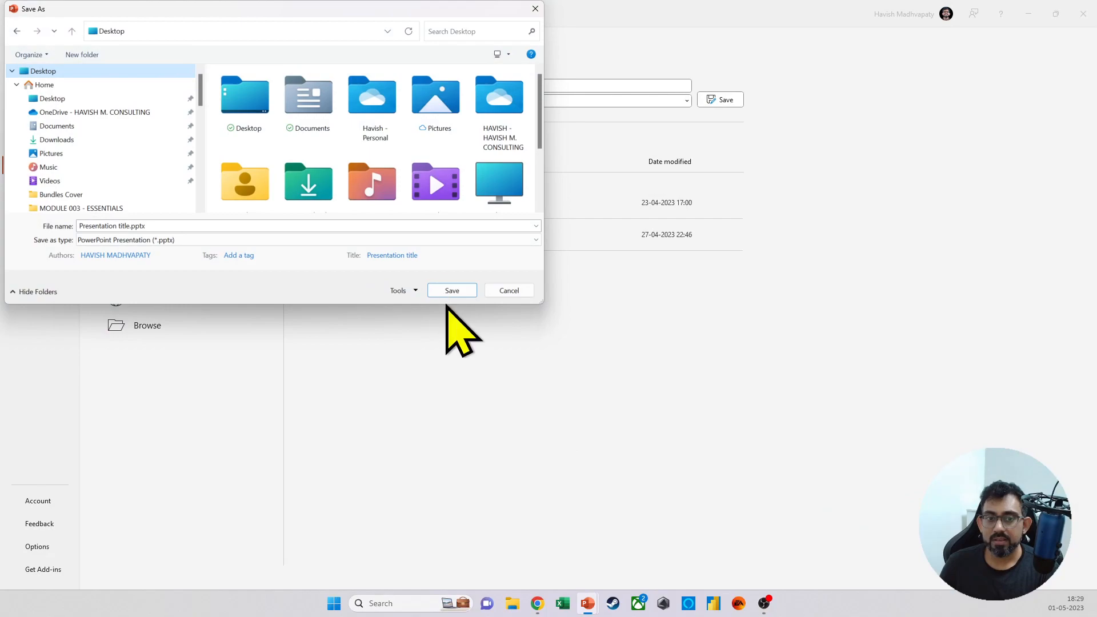
Step: Enter a password to open and a password to modify in the file's General Options, and snip the dialog
click(434, 334)
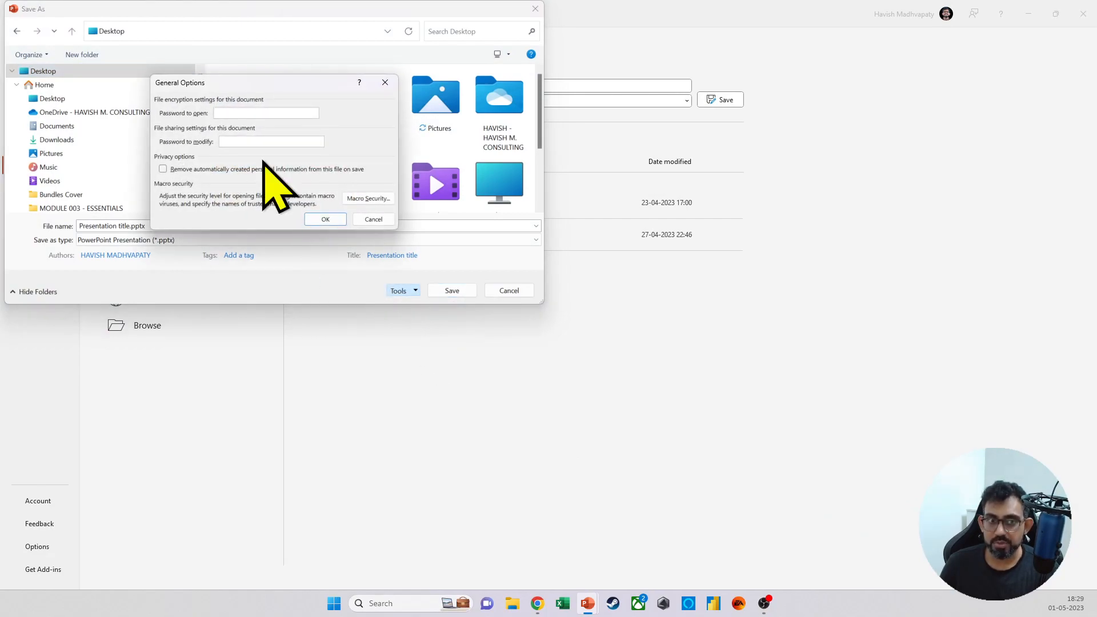
drag(226, 85, 510, 123)
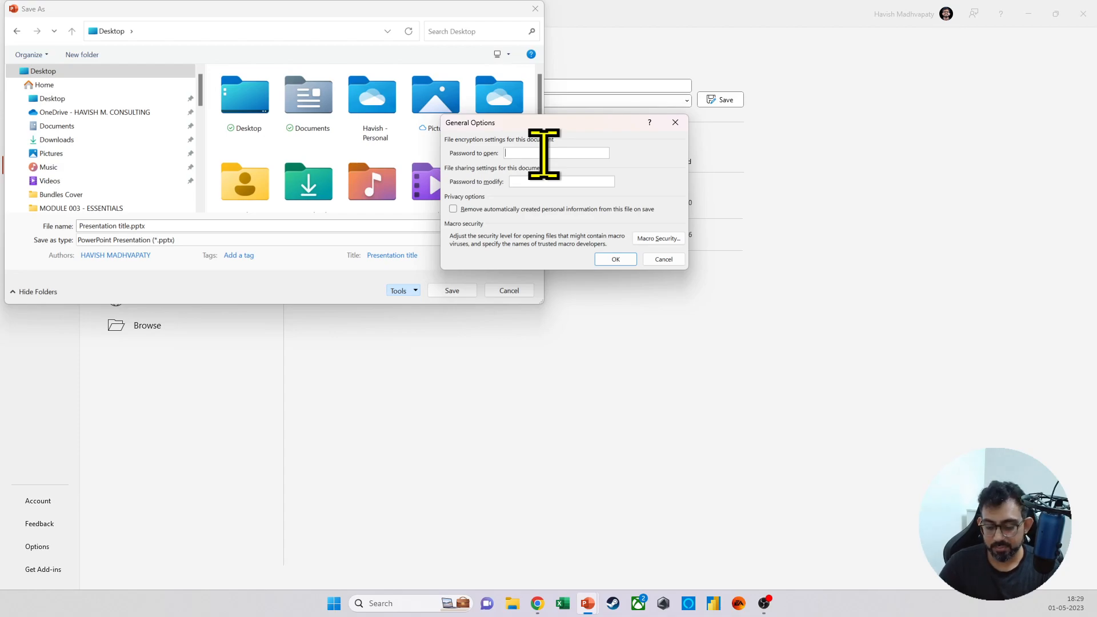
text(1)
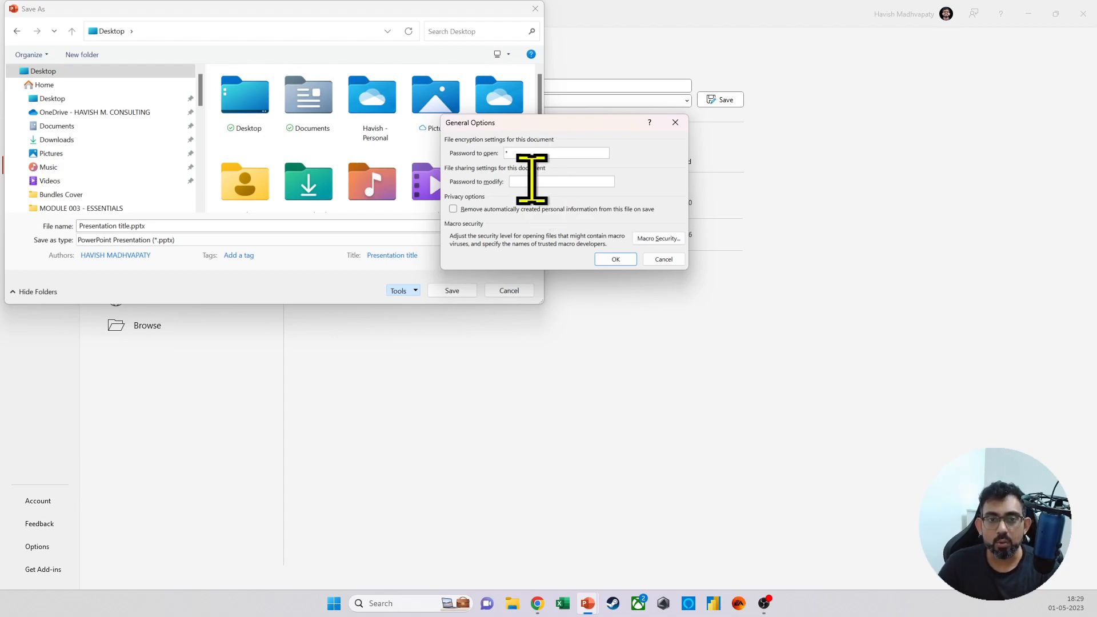
text(1)
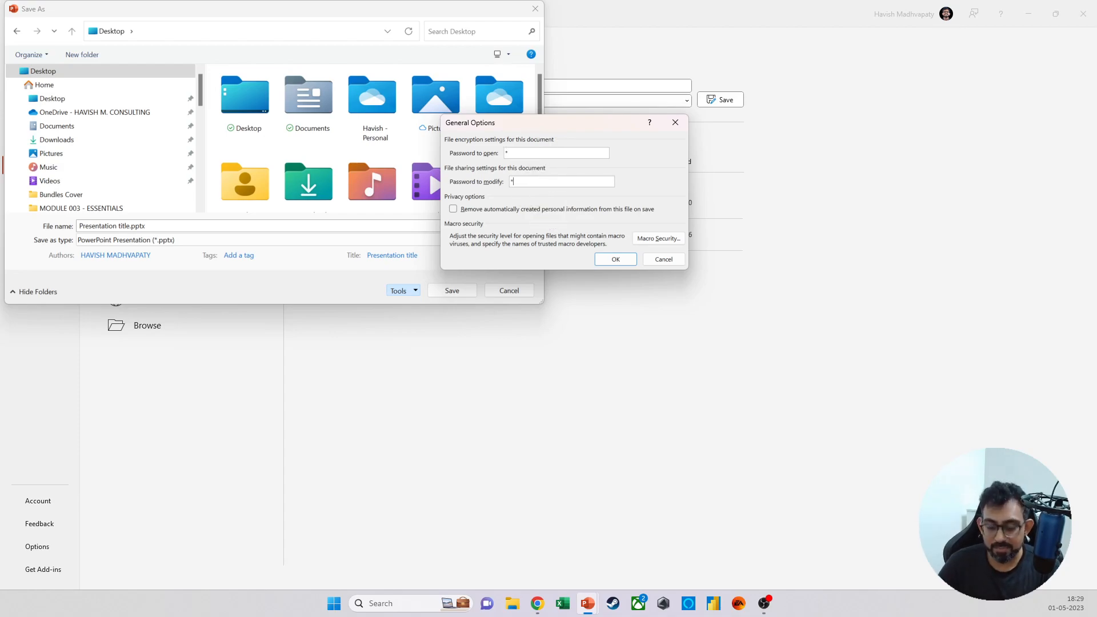
key(super+shift+s)
drag(1, 1, 737, 360)
Step: Re-enter the password to open and the password to modify, save the protected copy, and close the presentation
click(614, 258)
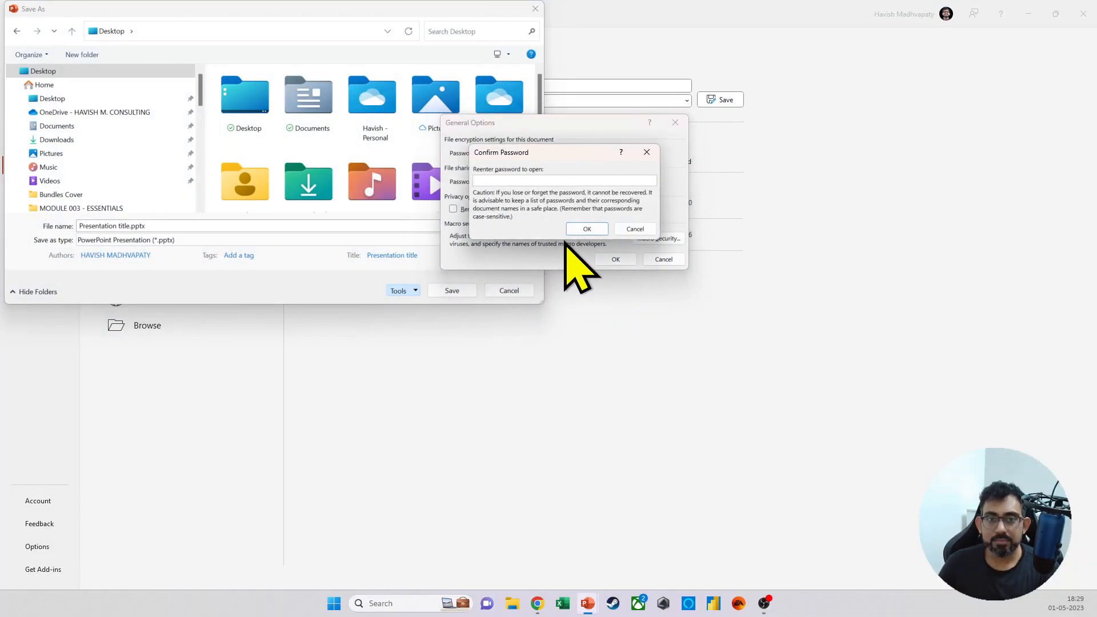
text(1)
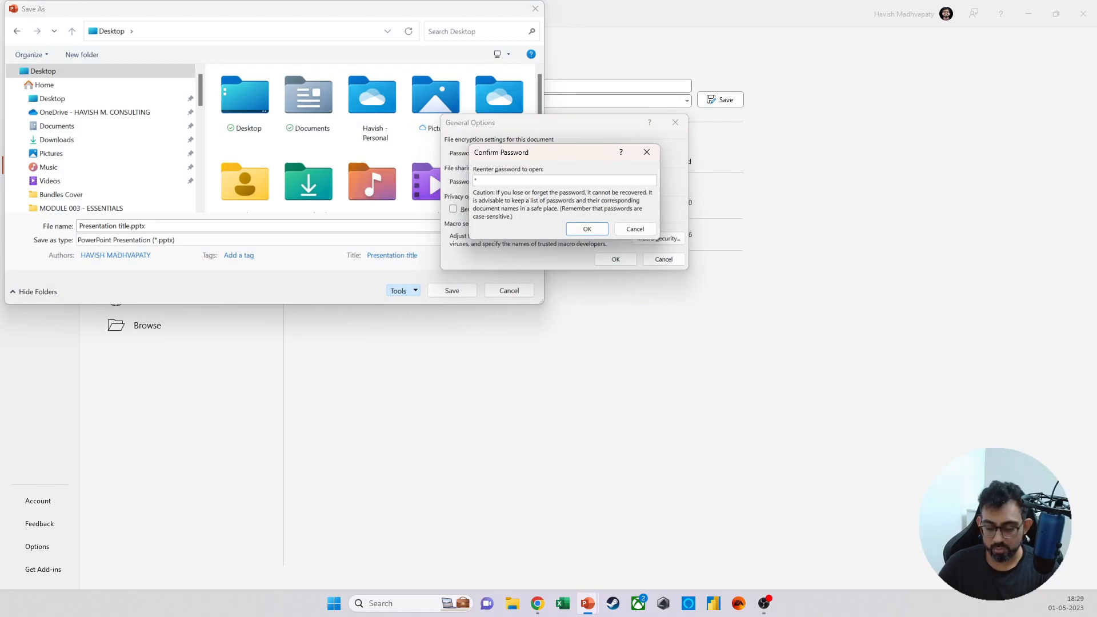
key(Return)
text(1)
key(Return)
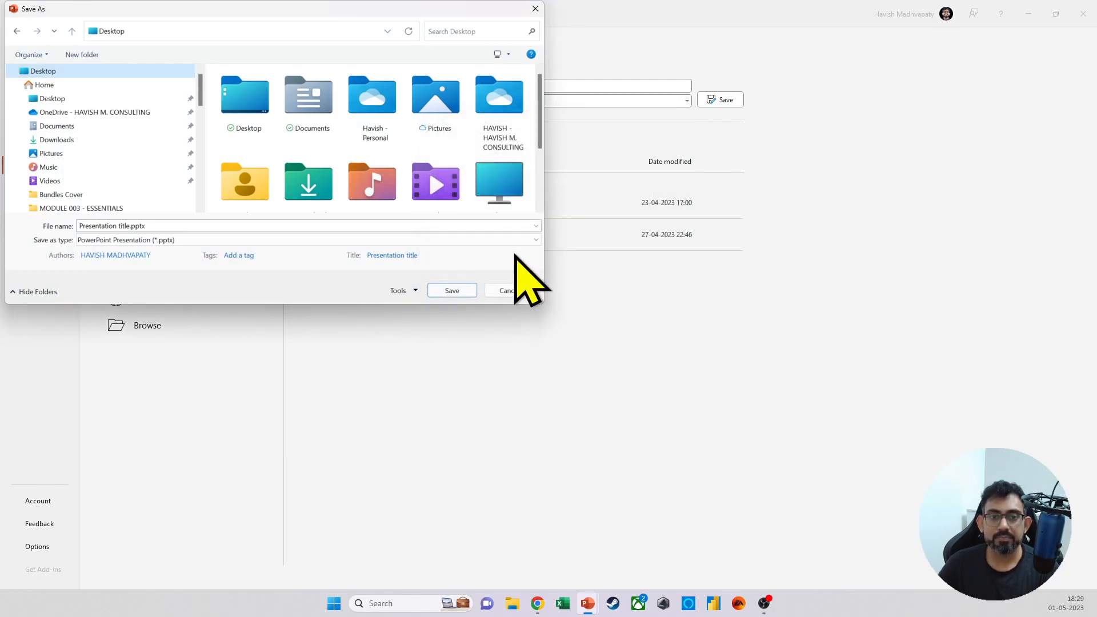
click(451, 288)
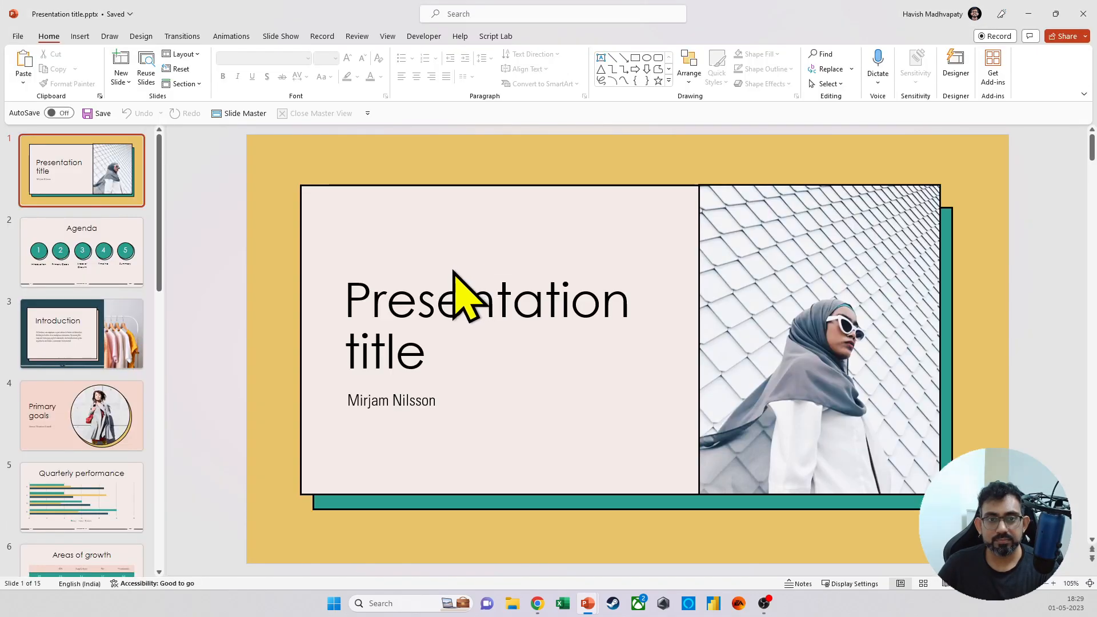
click(1082, 9)
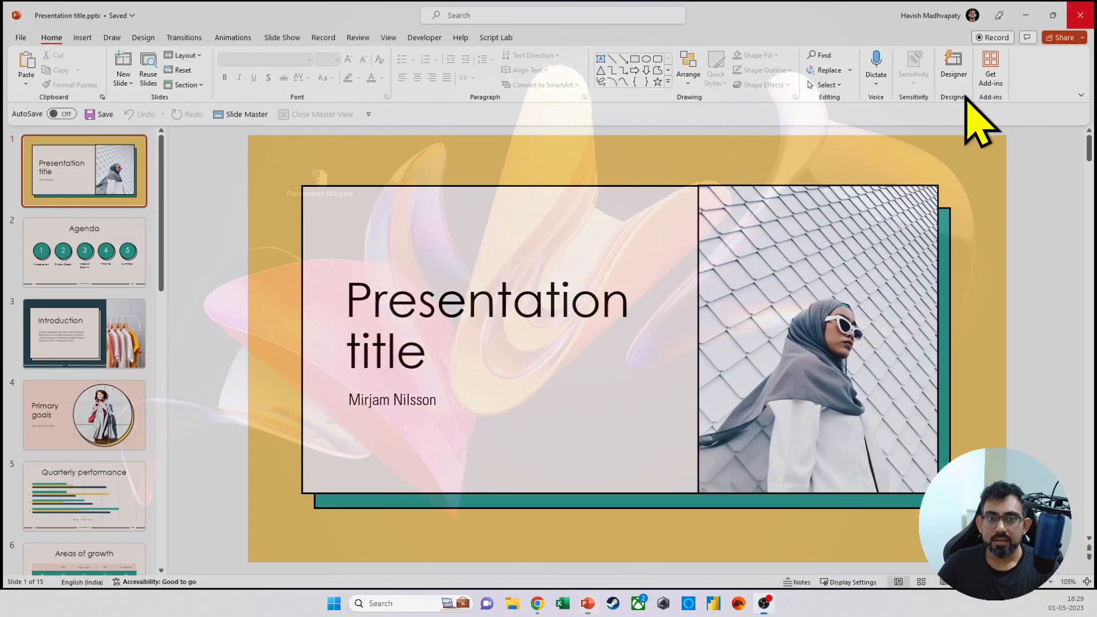
Step: Open Presentation title.ppsx as read-only using the password to open, advance through its first slides, and end the show
double_click(329, 195)
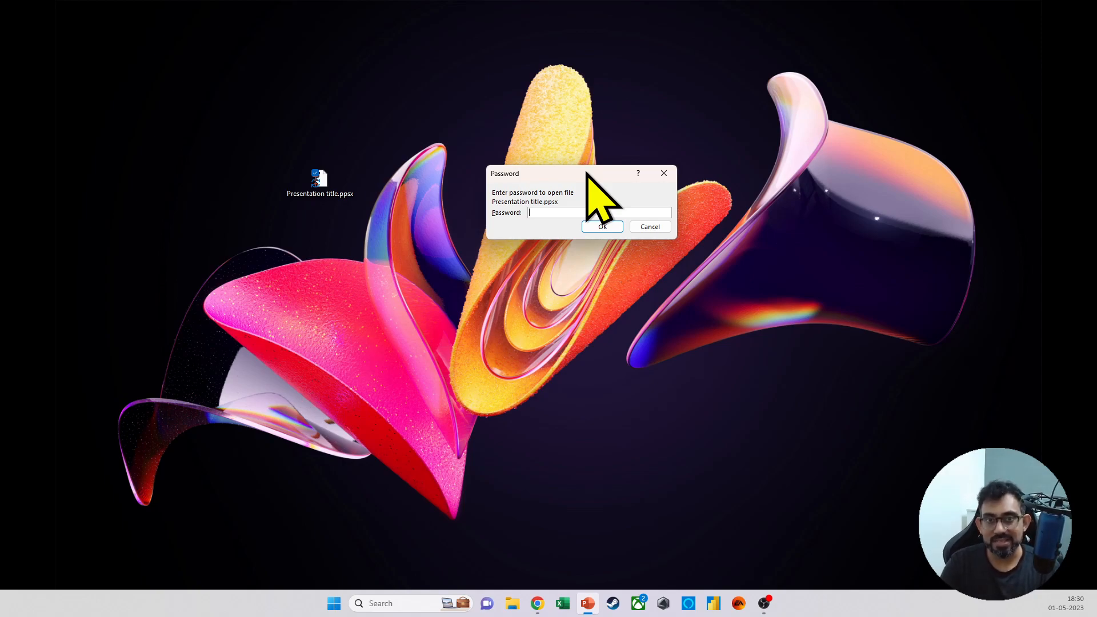
text(1)
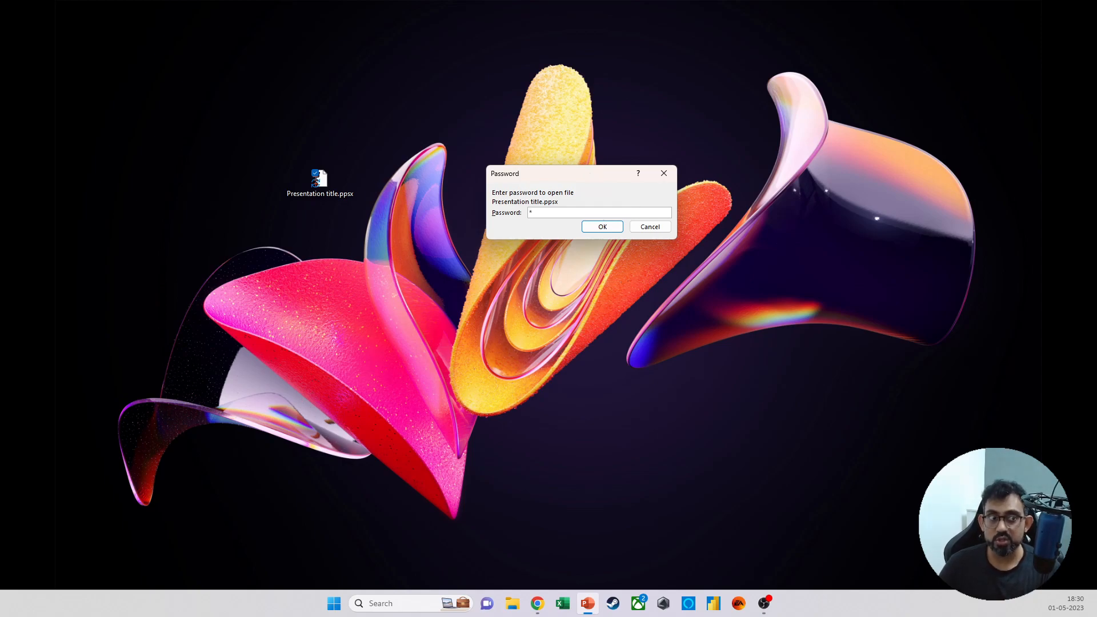
key(Return)
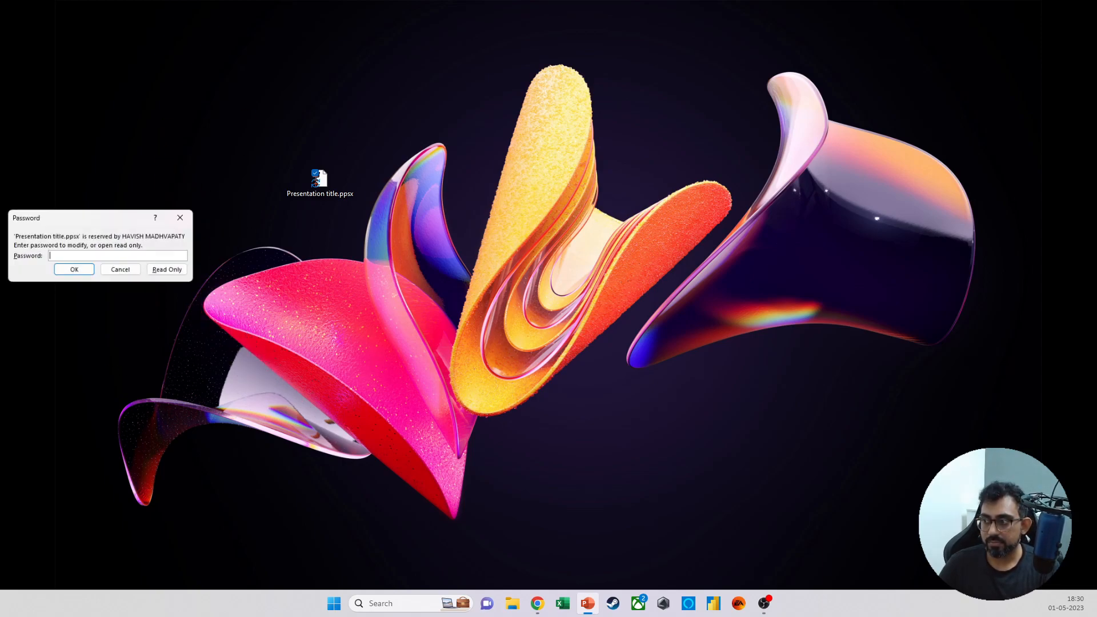
drag(72, 215, 533, 170)
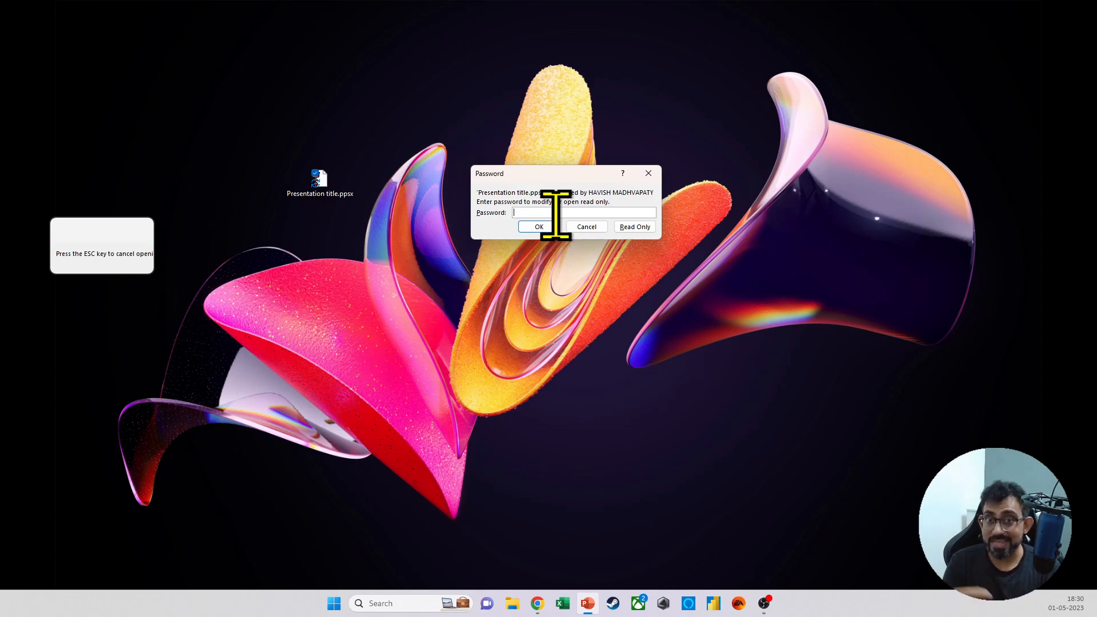
click(638, 228)
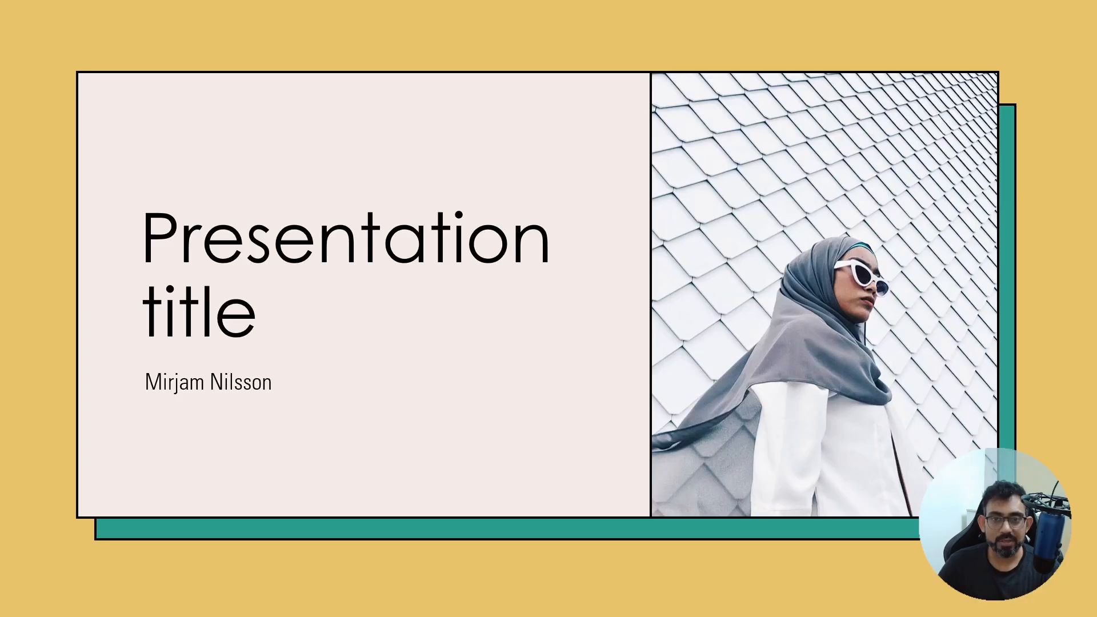
click(467, 159)
click(467, 159)
key(Escape)
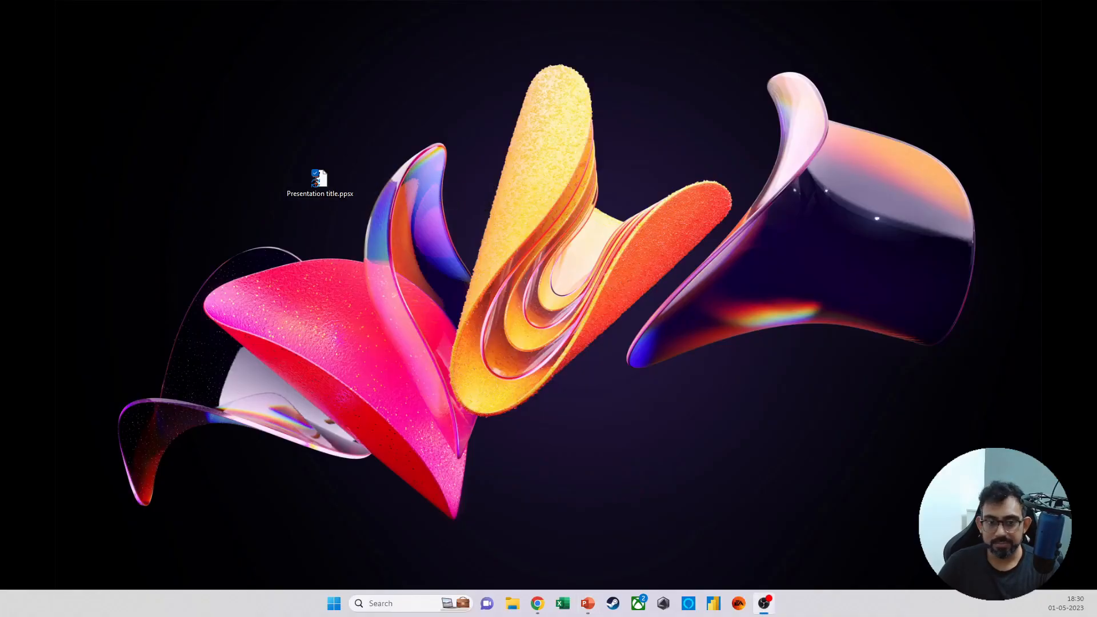
Step: Delete Presentation title.ppsx from the desktop
double_click(339, 197)
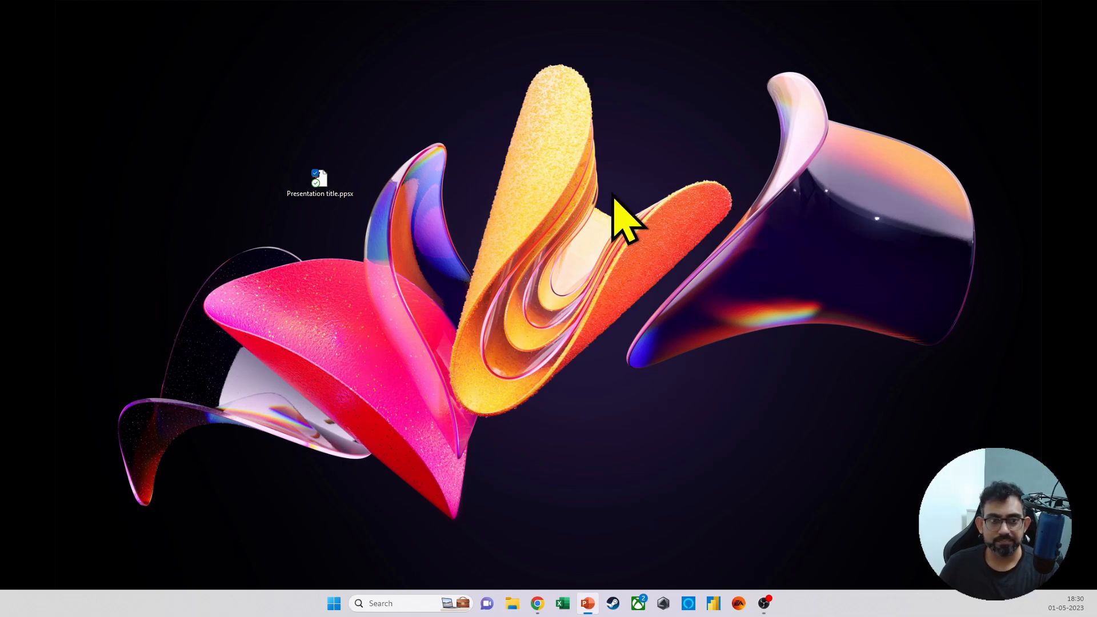
double_click(306, 190)
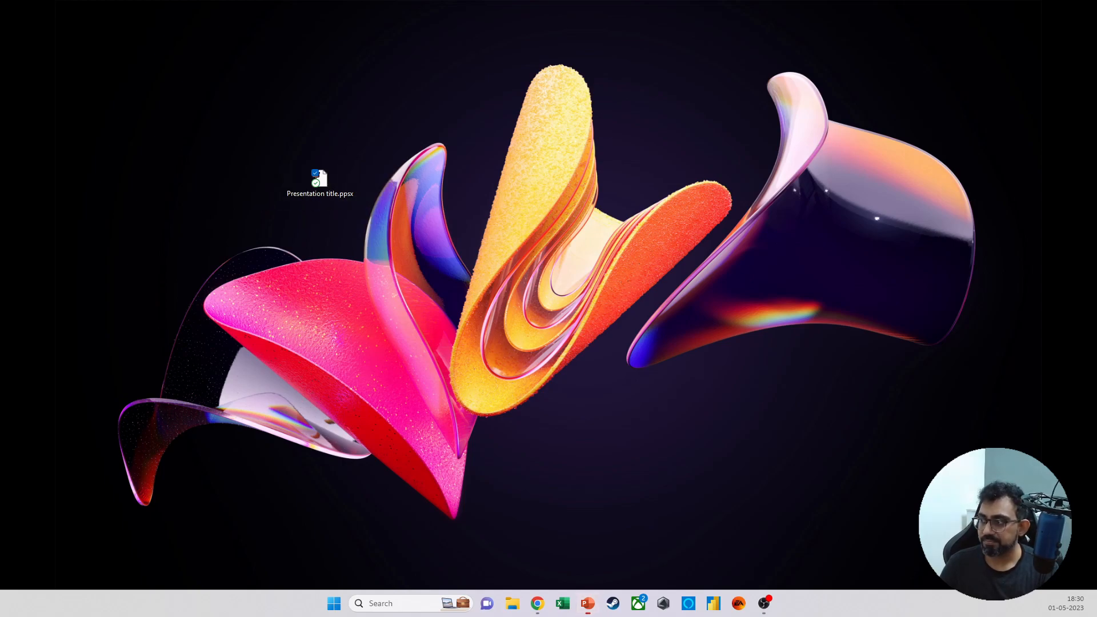
click(330, 202)
key(Delete)
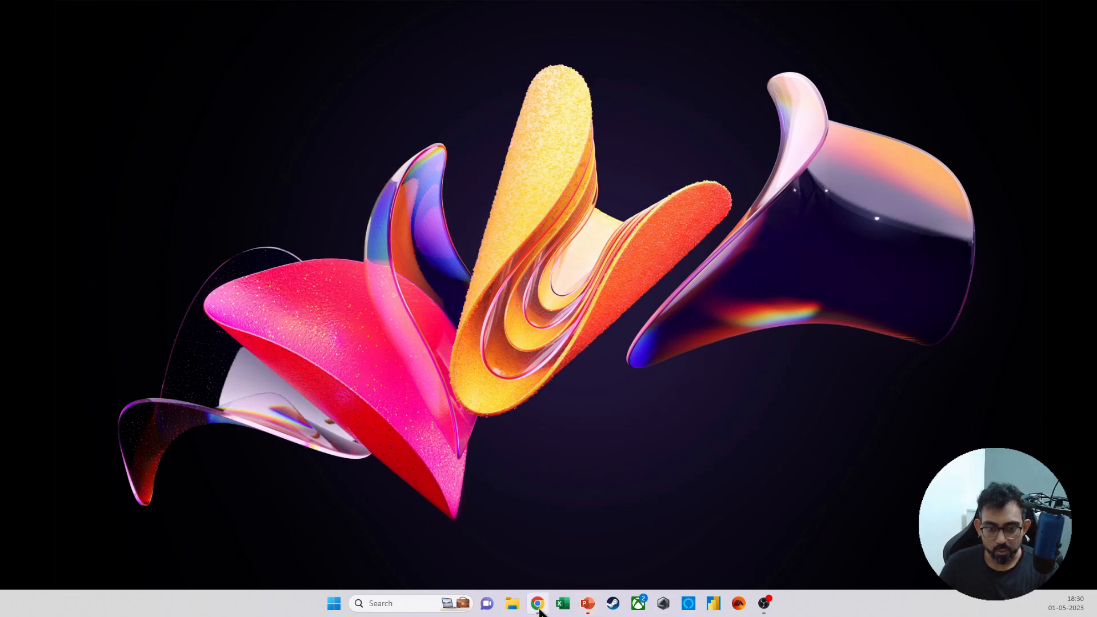
Step: Create a new presentation from the Professional services pitch deck template
click(587, 604)
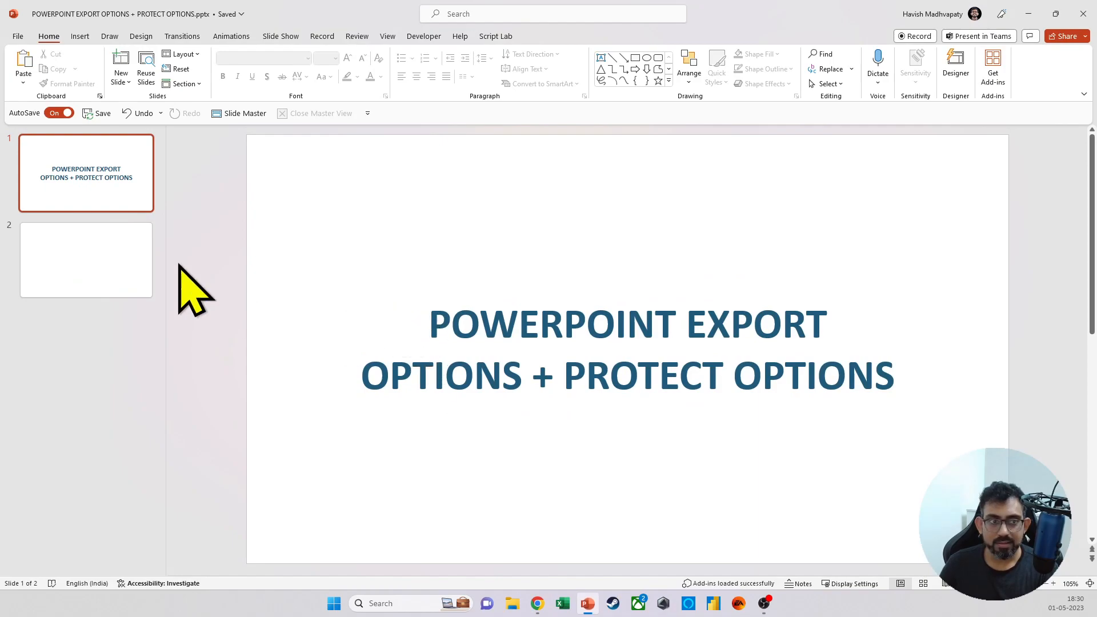
click(16, 37)
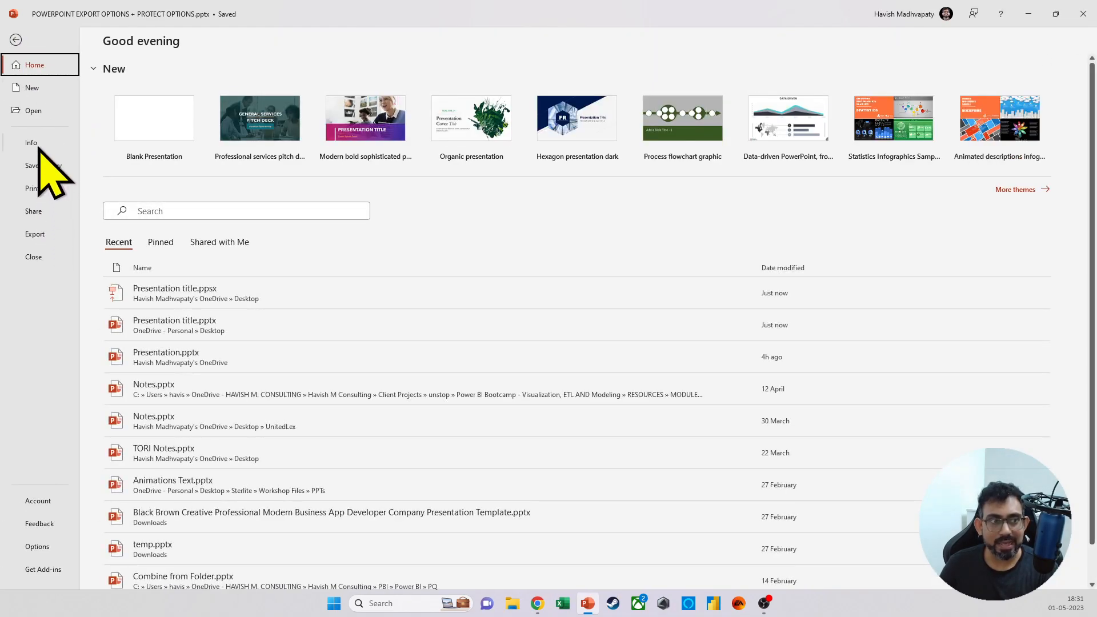
click(35, 89)
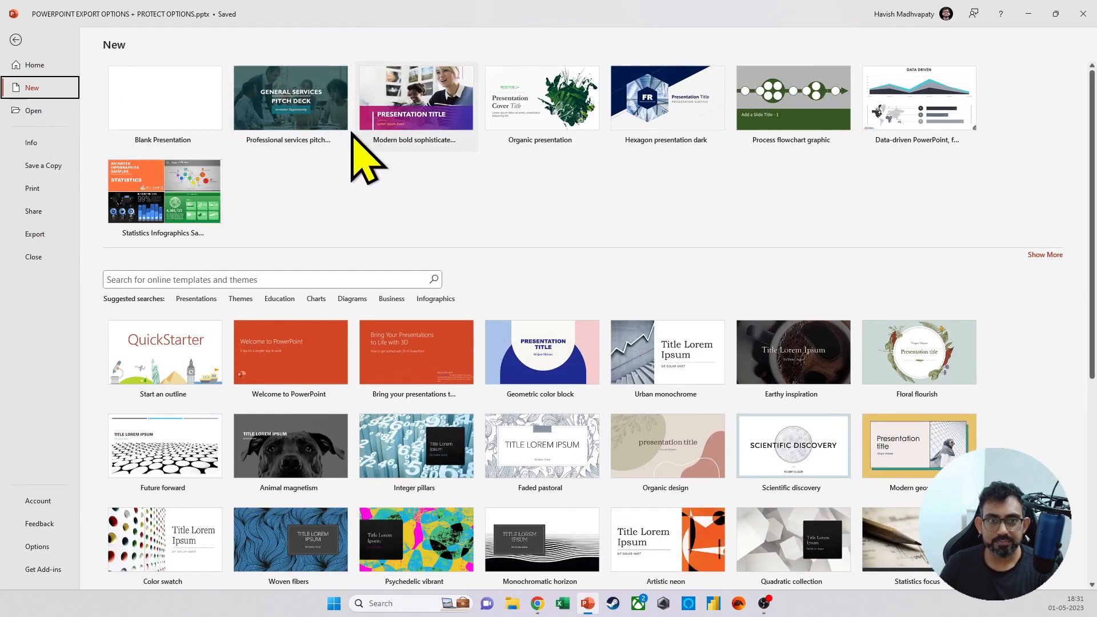
click(290, 100)
click(624, 259)
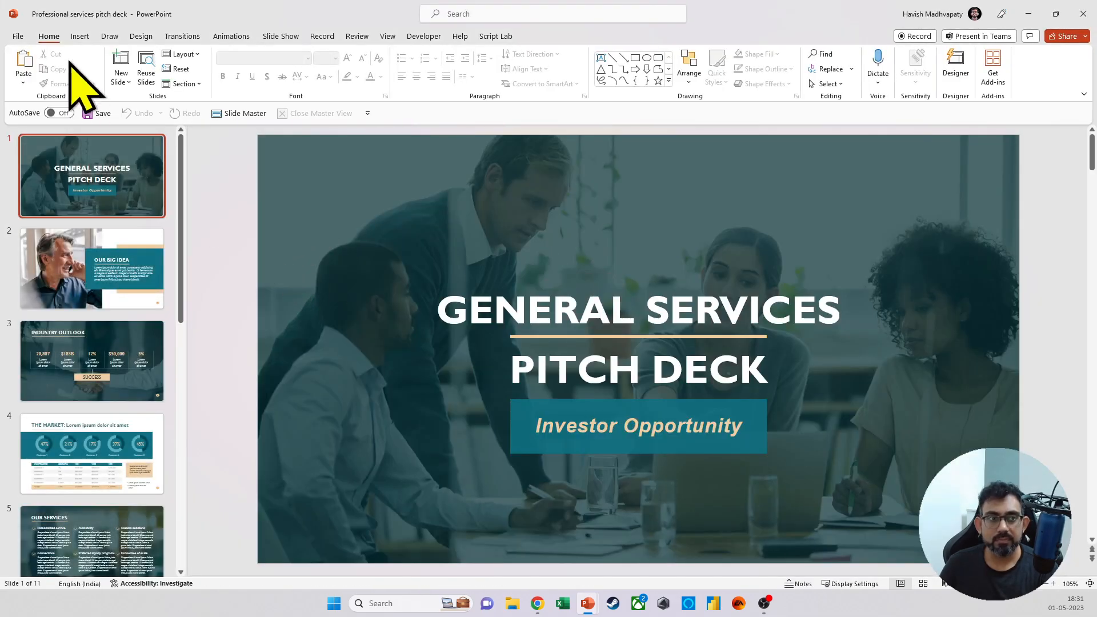
Step: Start saving the pitch deck through the full Save As dialog and enter passwords to open and to modify in its General Options
click(18, 36)
click(47, 191)
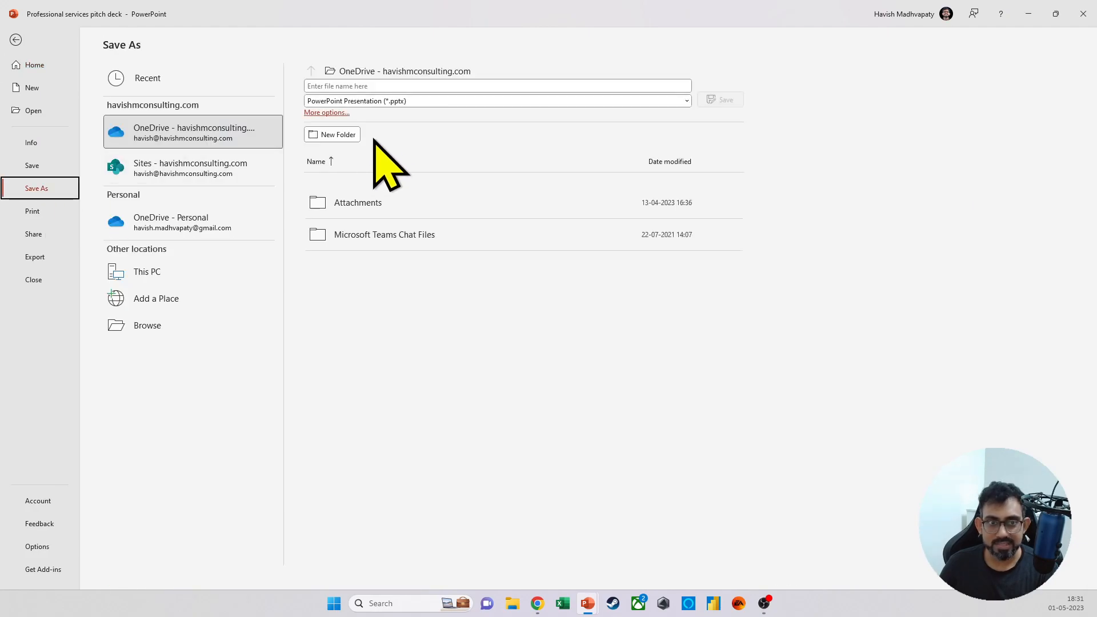
click(382, 72)
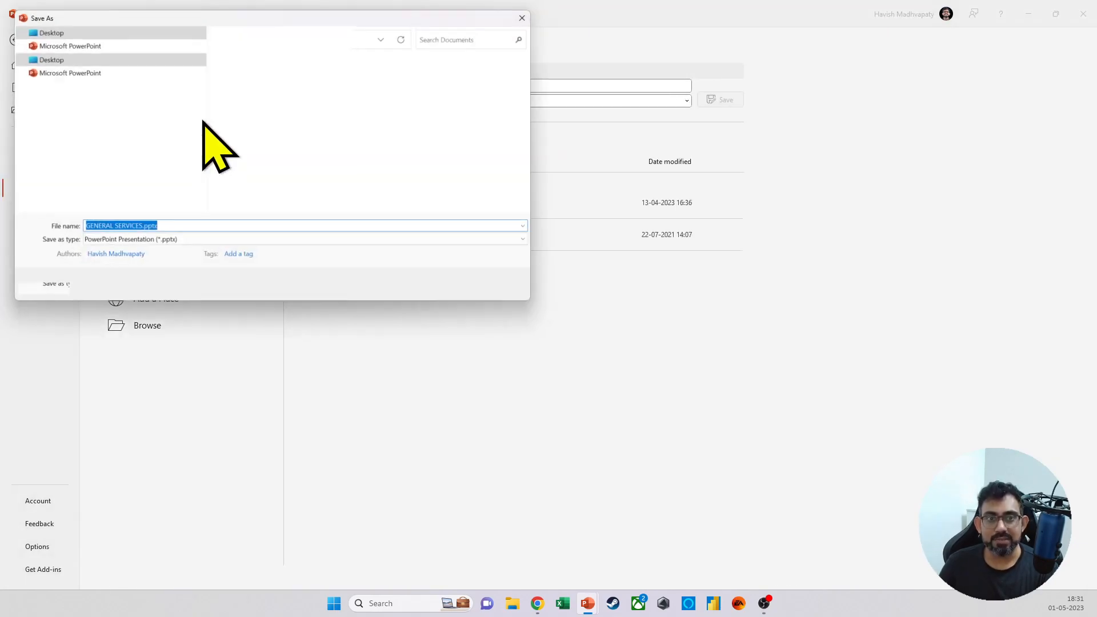
scroll(101, 135, up, 7)
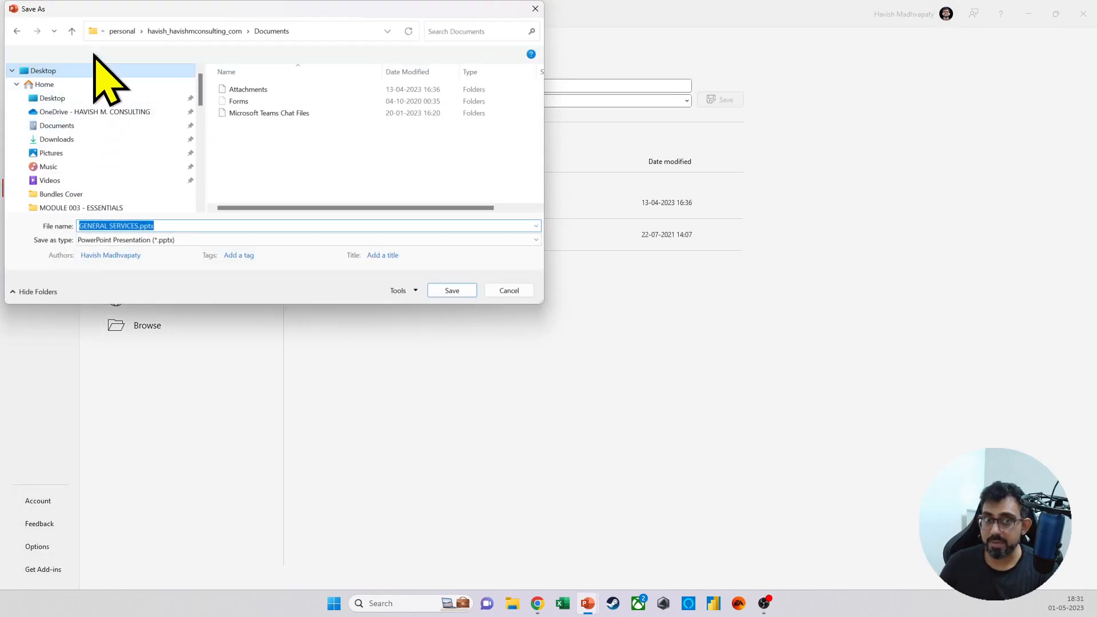
click(411, 291)
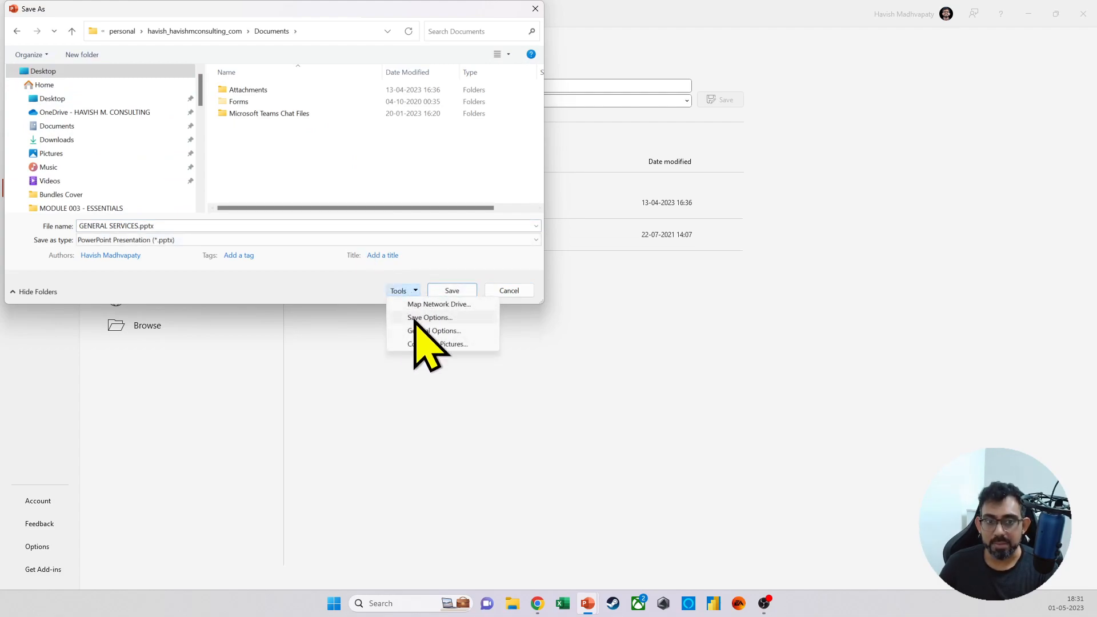
click(409, 331)
text(*)
click(255, 142)
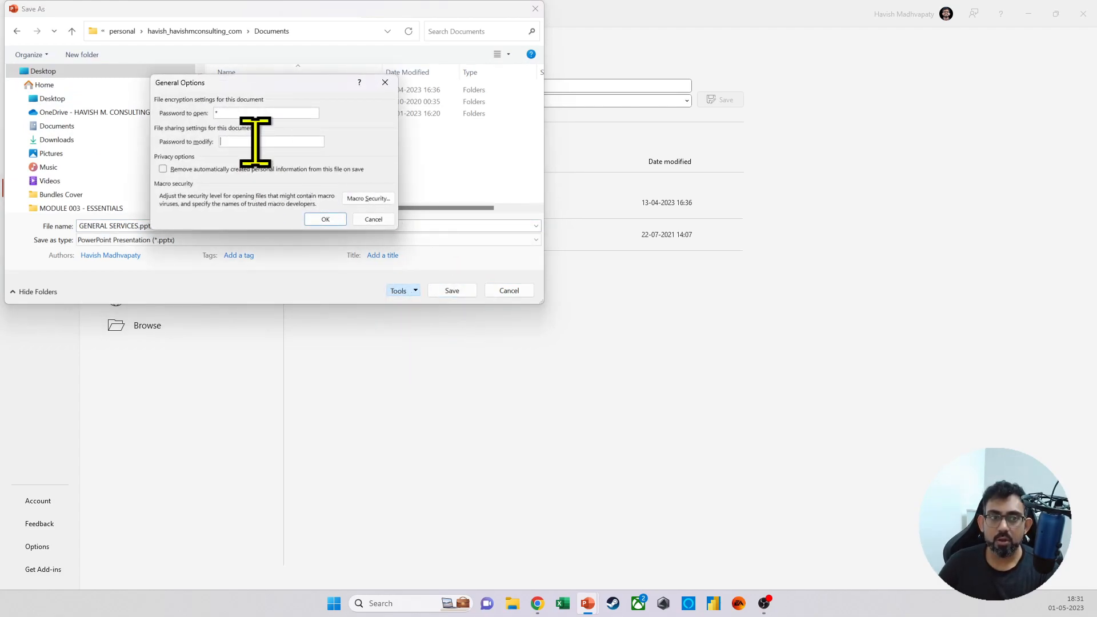
Step: Re-enter the passwords to open and to modify, save GENERAL SERVICES.pptx to the Desktop, close it, and minimize the remaining presentation
click(329, 220)
text(*)
click(297, 189)
text(*)
click(297, 186)
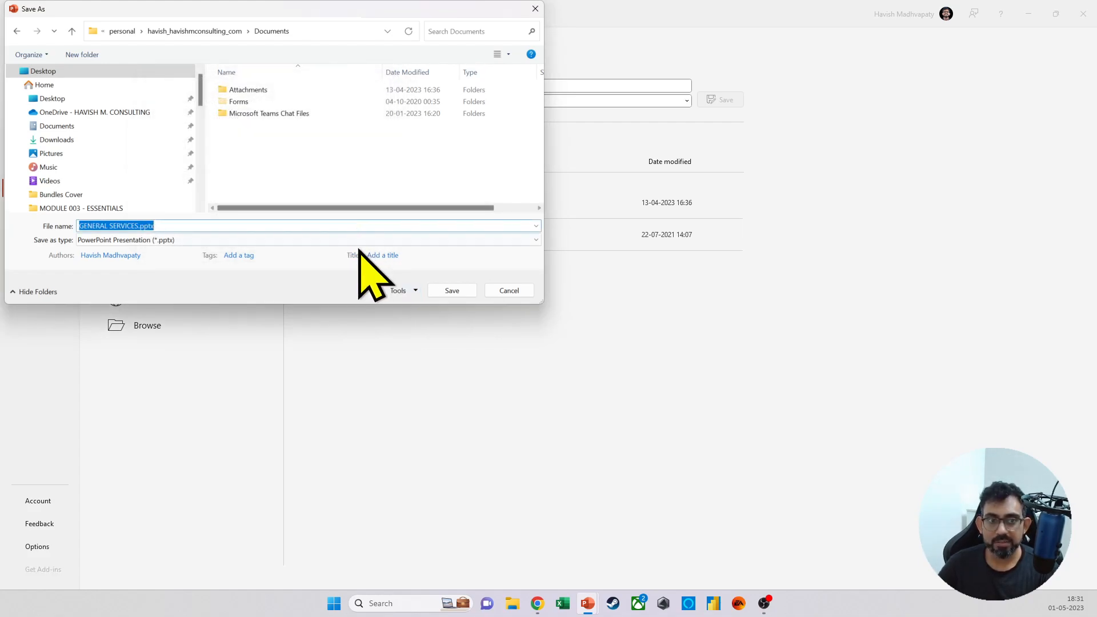
click(86, 72)
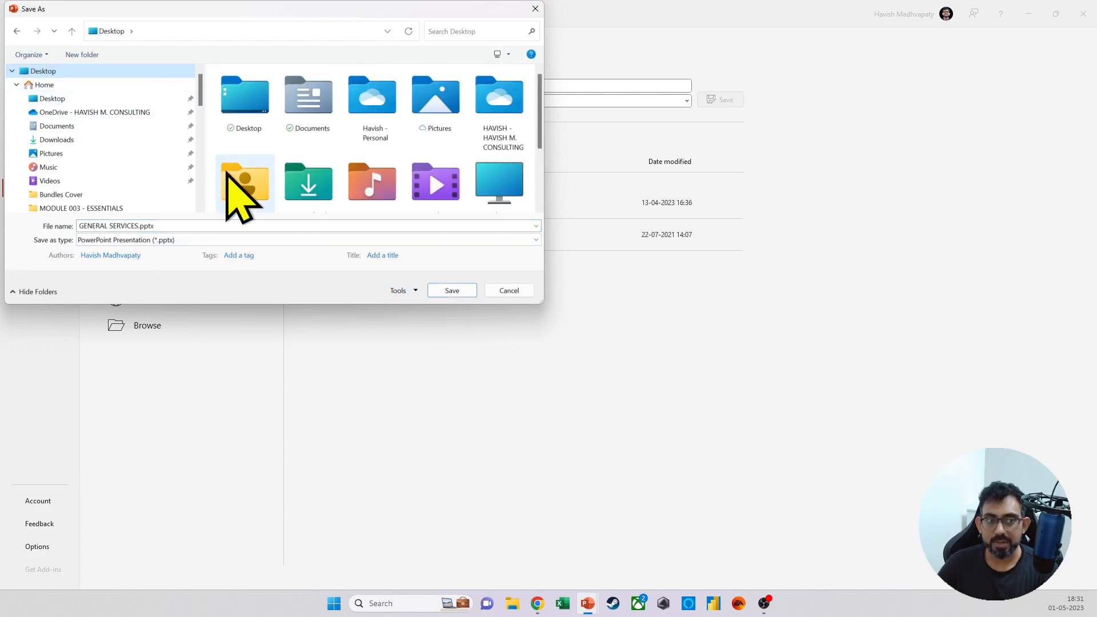
click(442, 290)
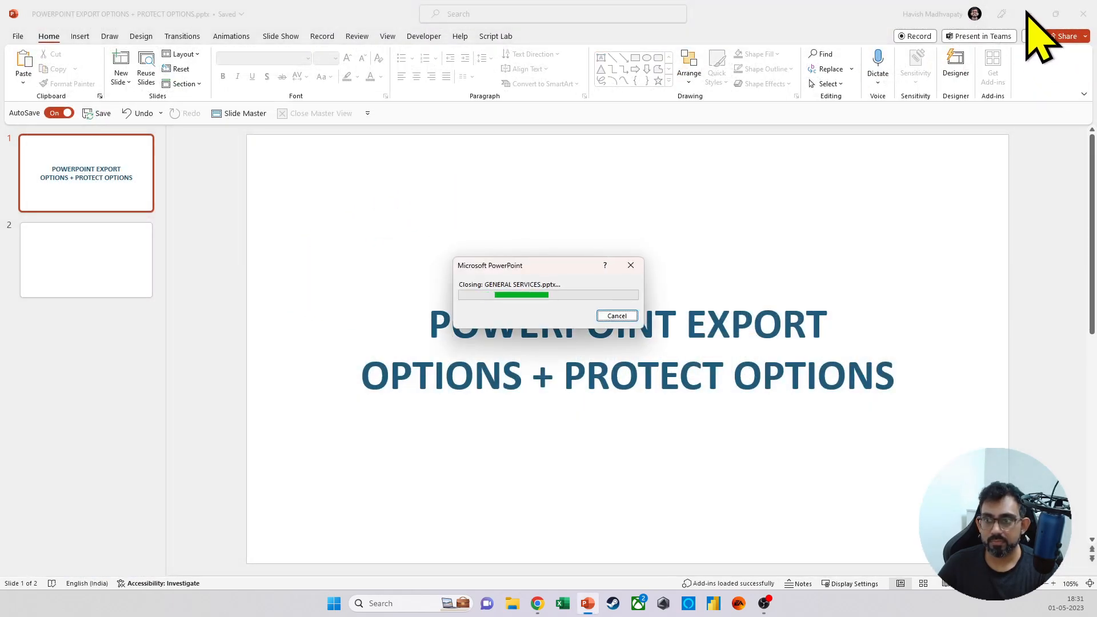
click(1028, 13)
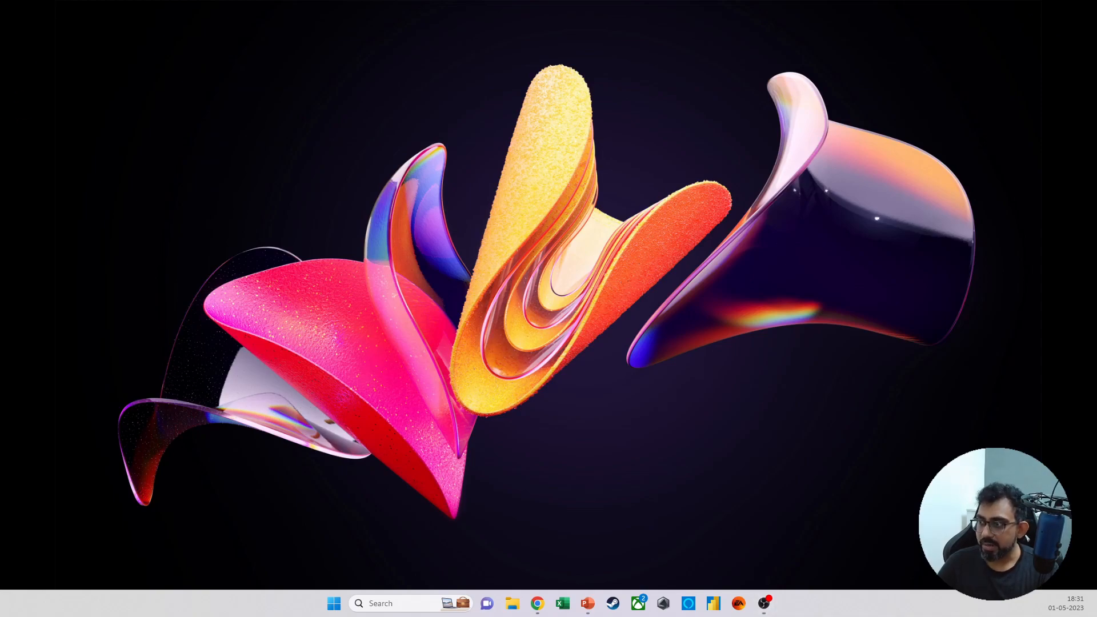
Step: Open GENERAL SERVICES.pptx from the desktop with the password to open, and choose read-only access instead of entering the password to modify
drag(394, 305, 381, 192)
click(295, 231)
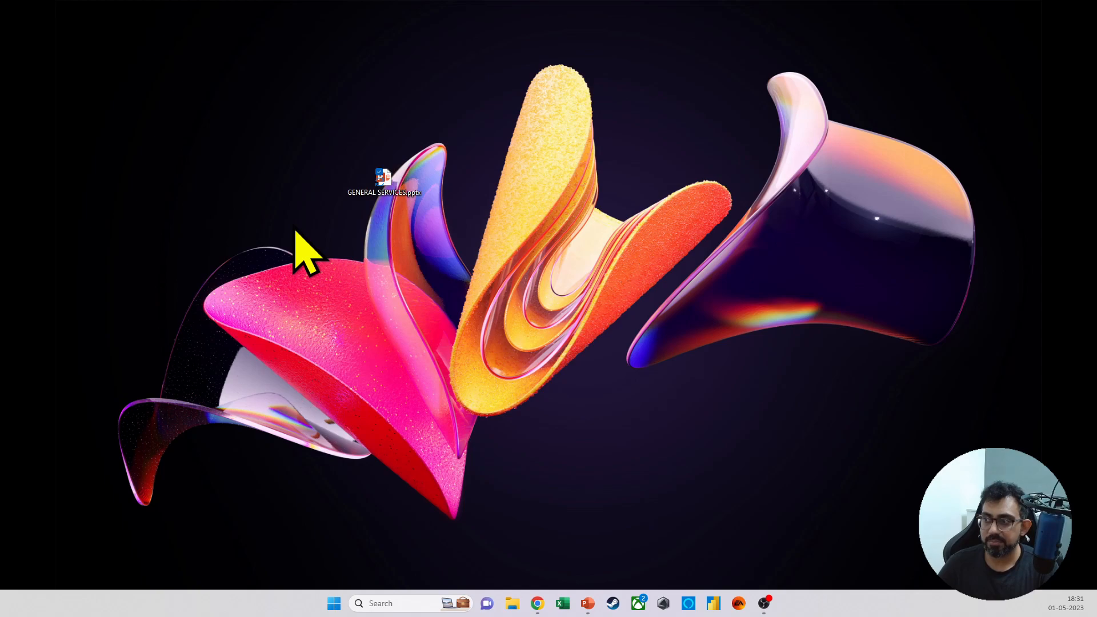
double_click(380, 193)
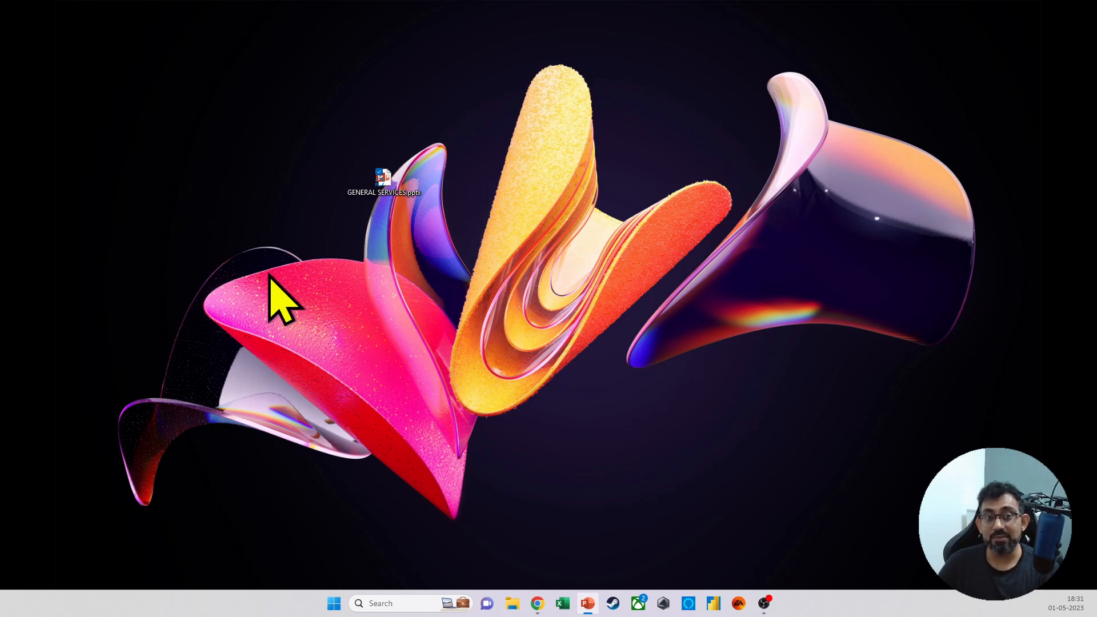
double_click(379, 194)
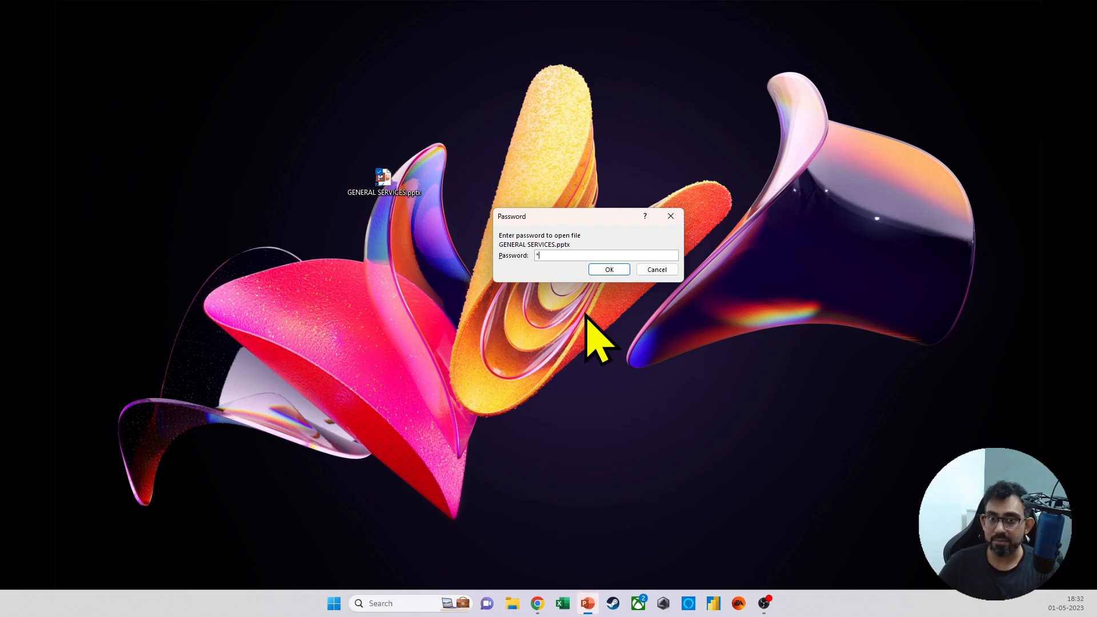
click(609, 269)
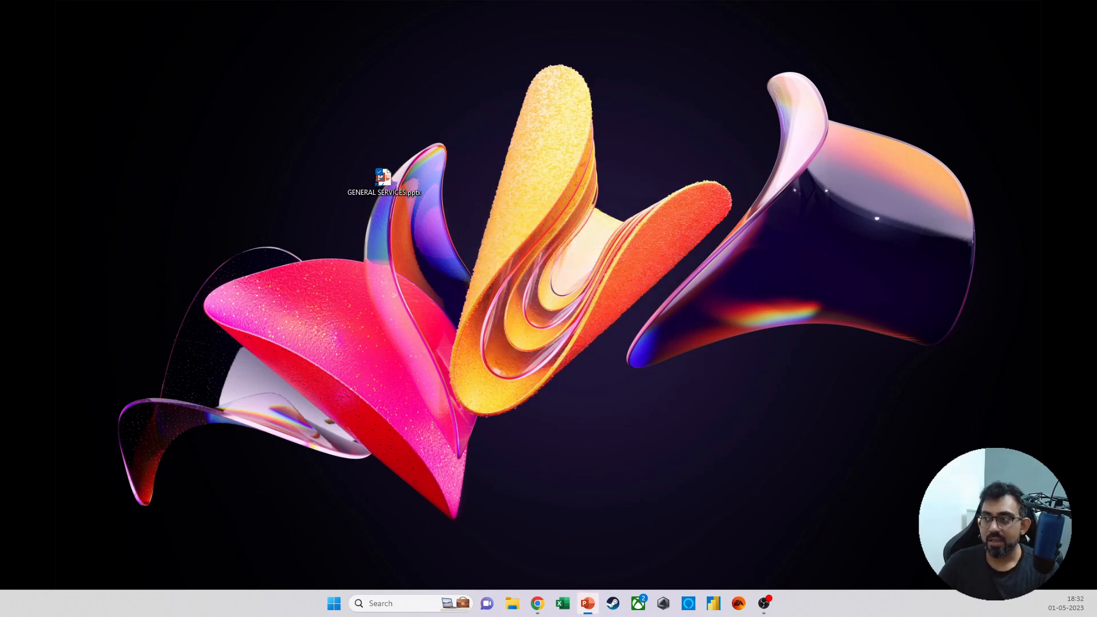
drag(245, 98, 595, 171)
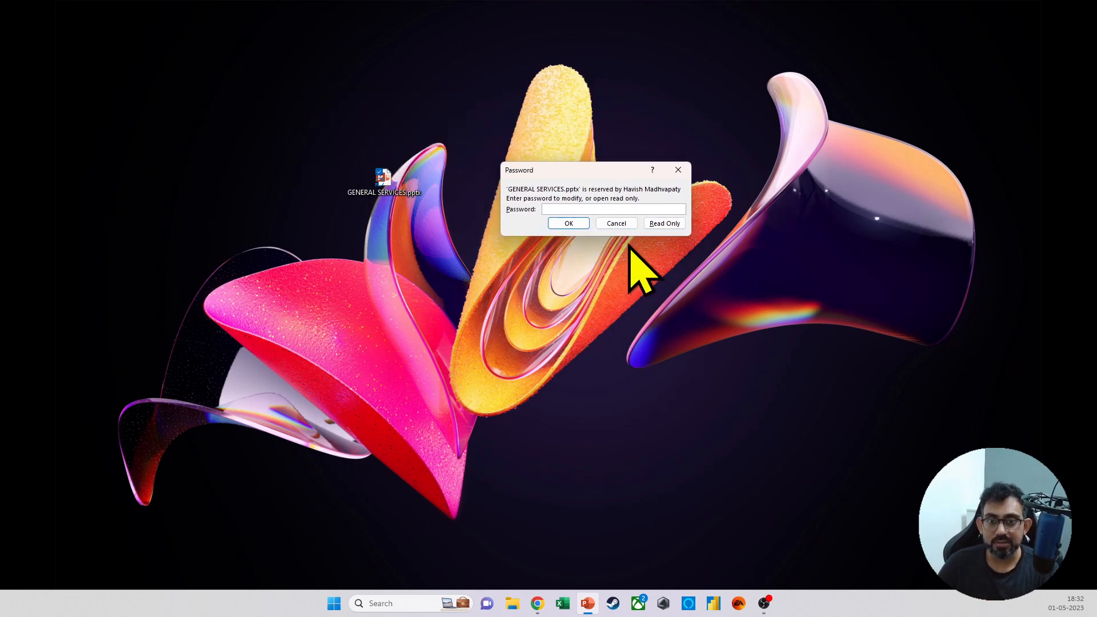
click(662, 224)
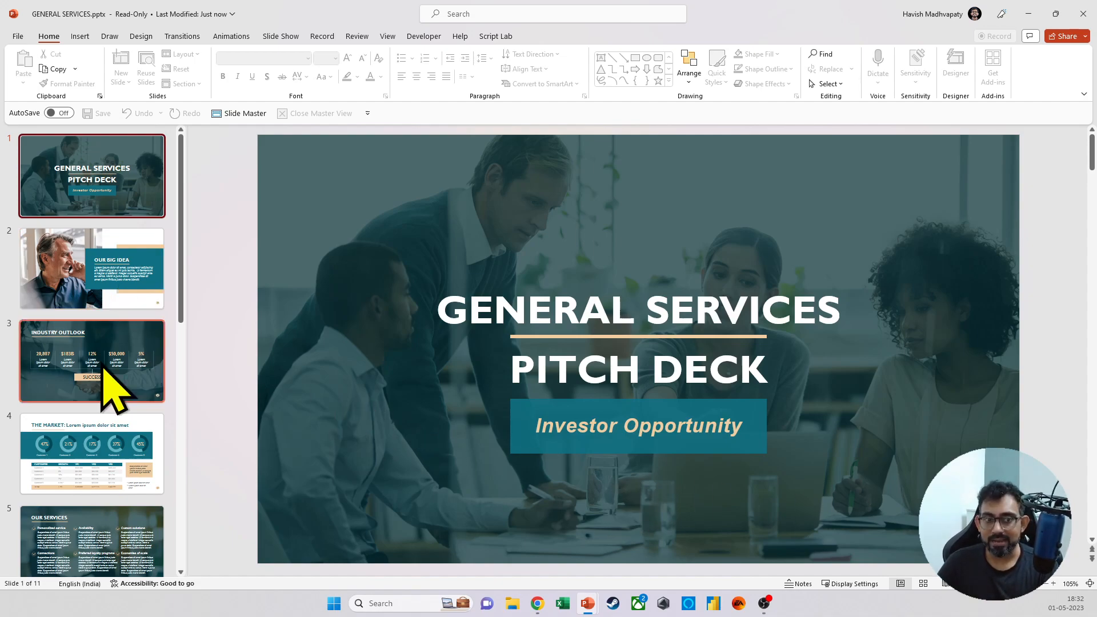
Step: Look through the read-only presentation's slides, close it, and delete GENERAL SERVICES.pptx from the desktop
scroll(97, 380, down, 8)
scroll(97, 399, down, 1)
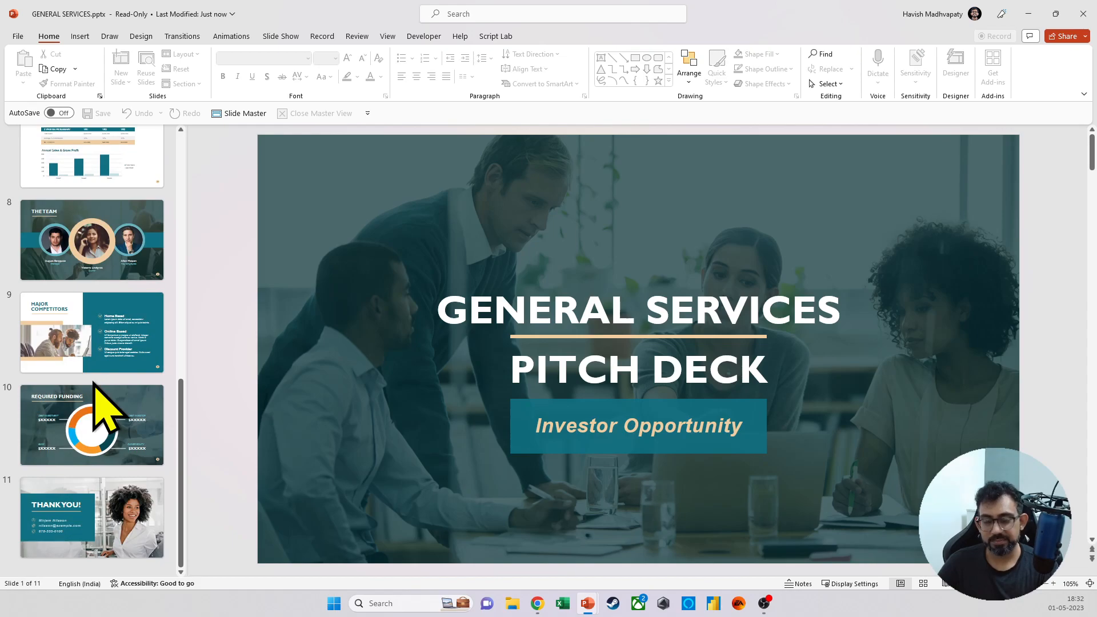
click(1082, 14)
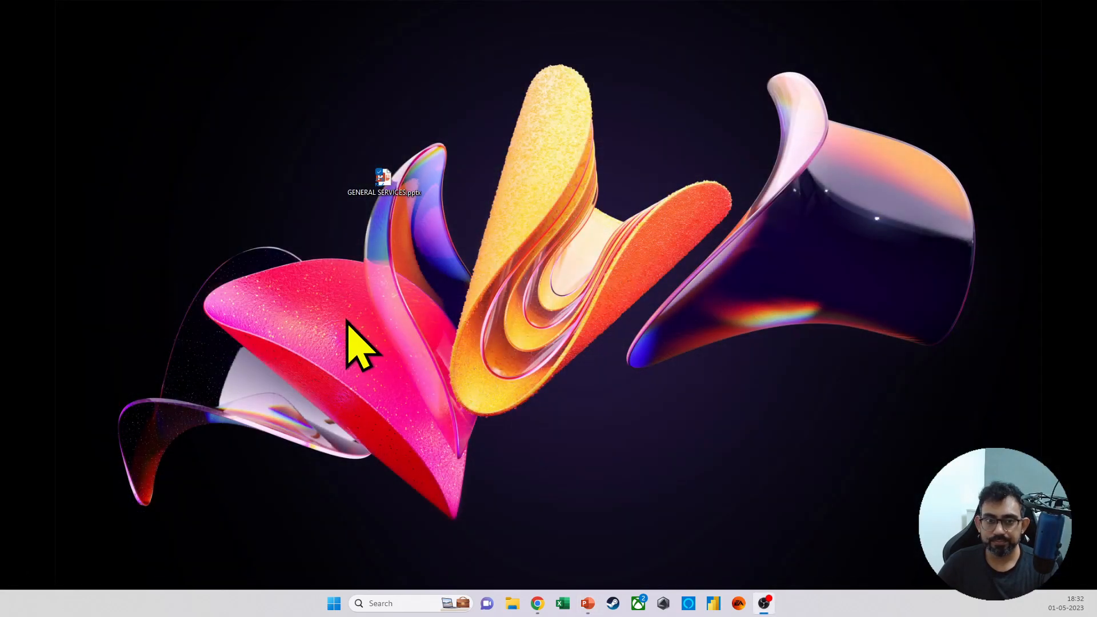
key(Delete)
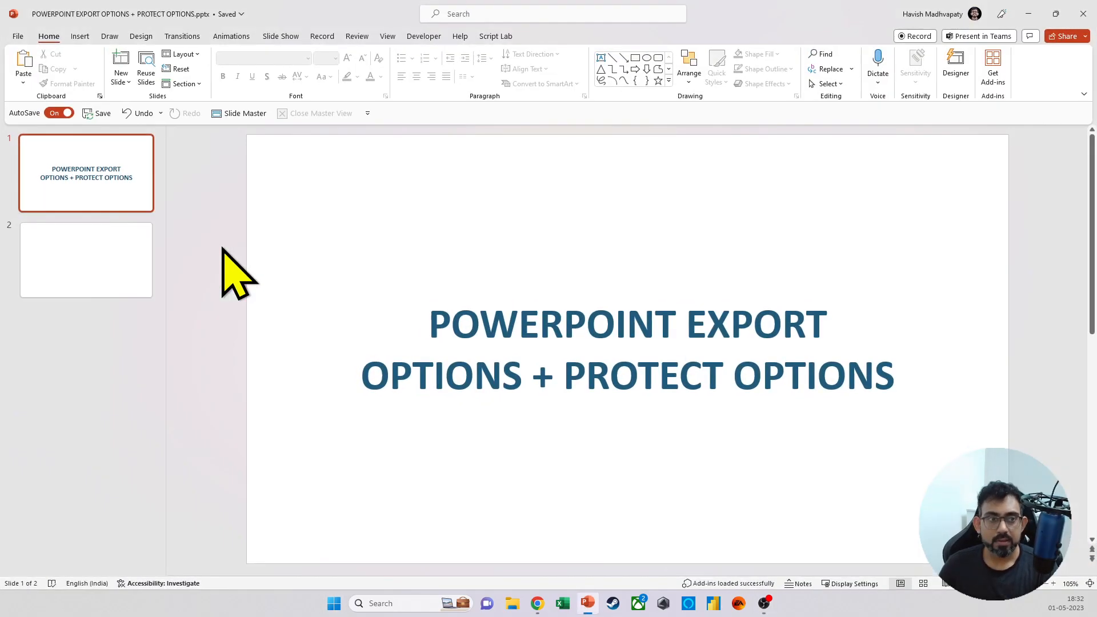
Step: Paste the Save As Tools snip from the clipboard history onto slide 2 and scale it to about 17.19 cm wide beside the left edge
click(63, 280)
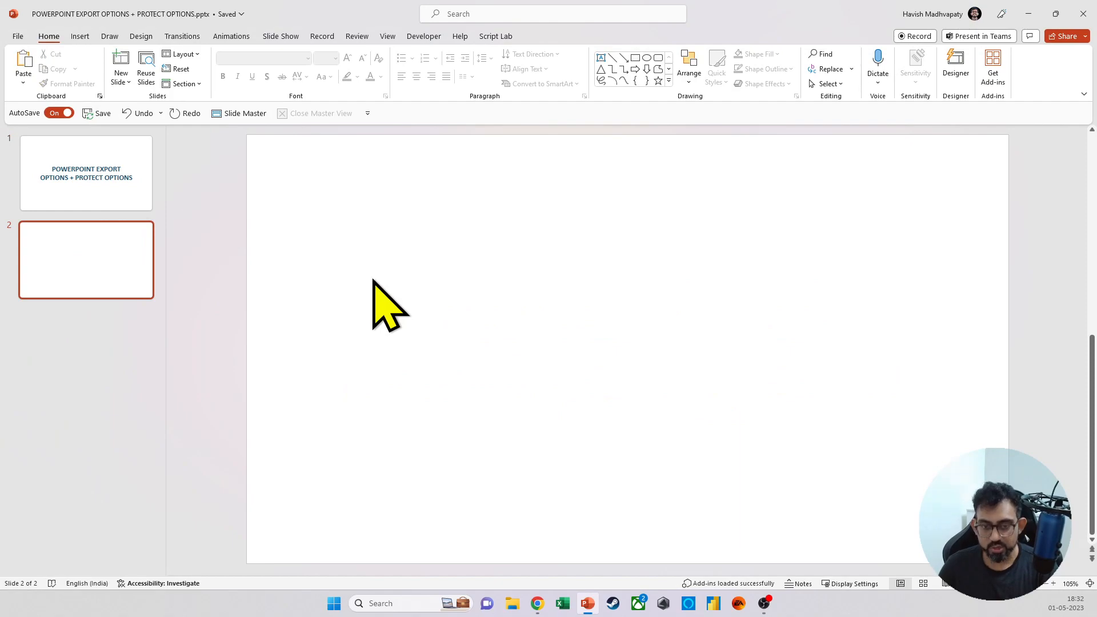
key(super+v)
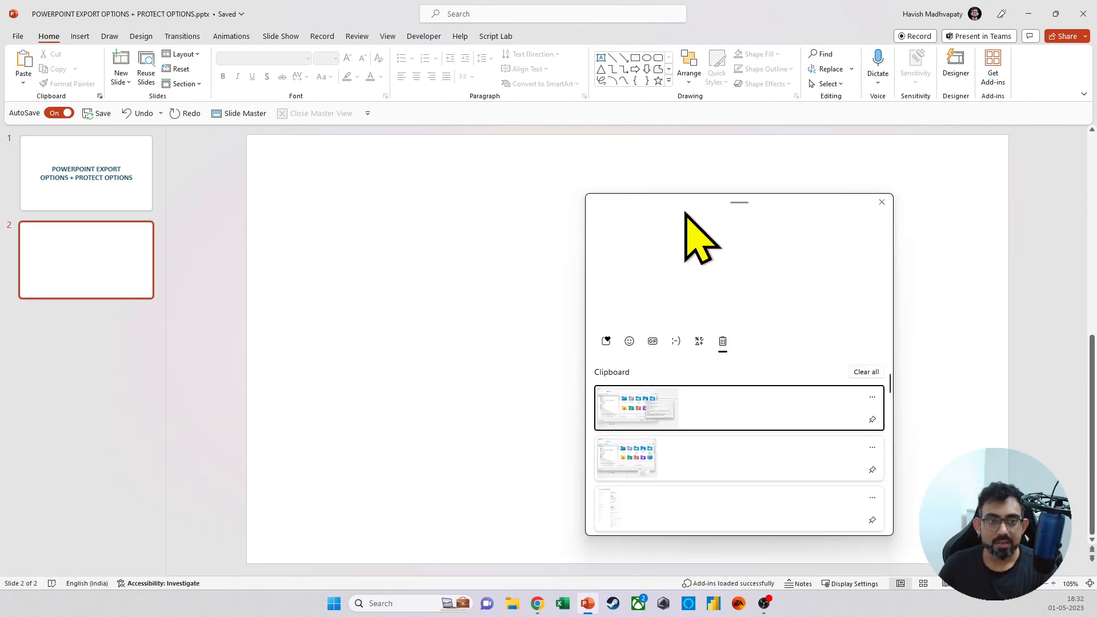
click(657, 352)
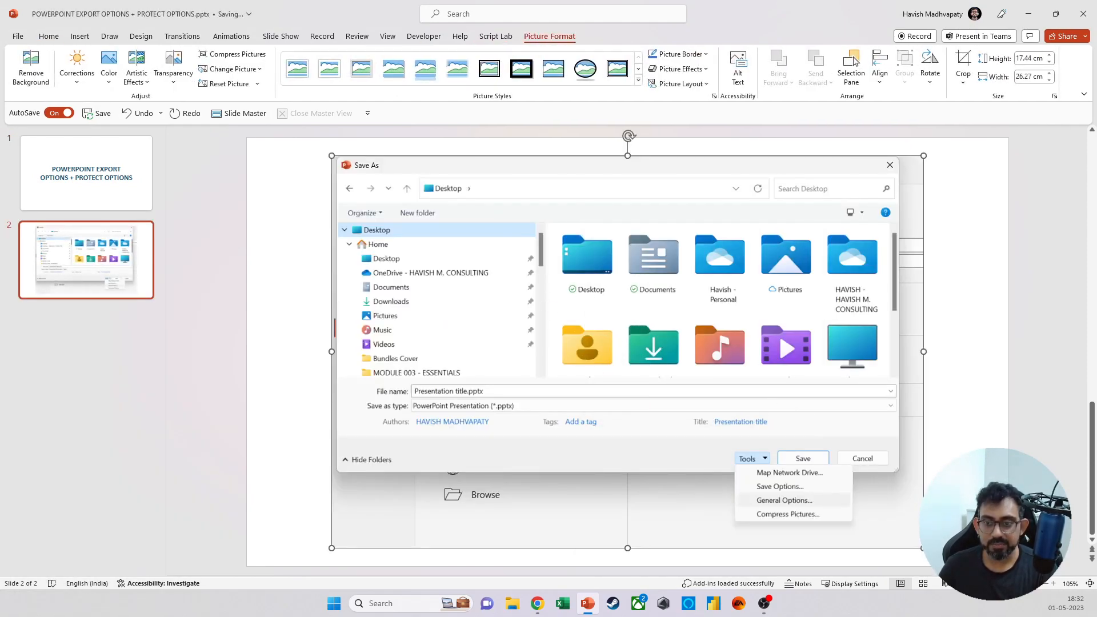
drag(921, 547, 617, 340)
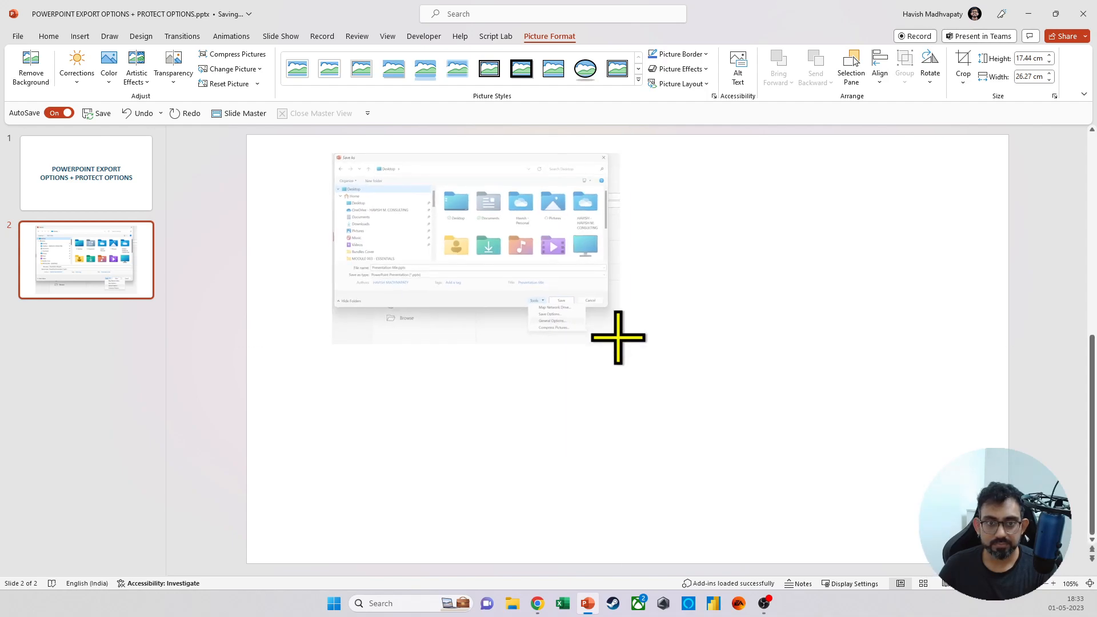
drag(556, 281, 517, 289)
drag(579, 355, 677, 419)
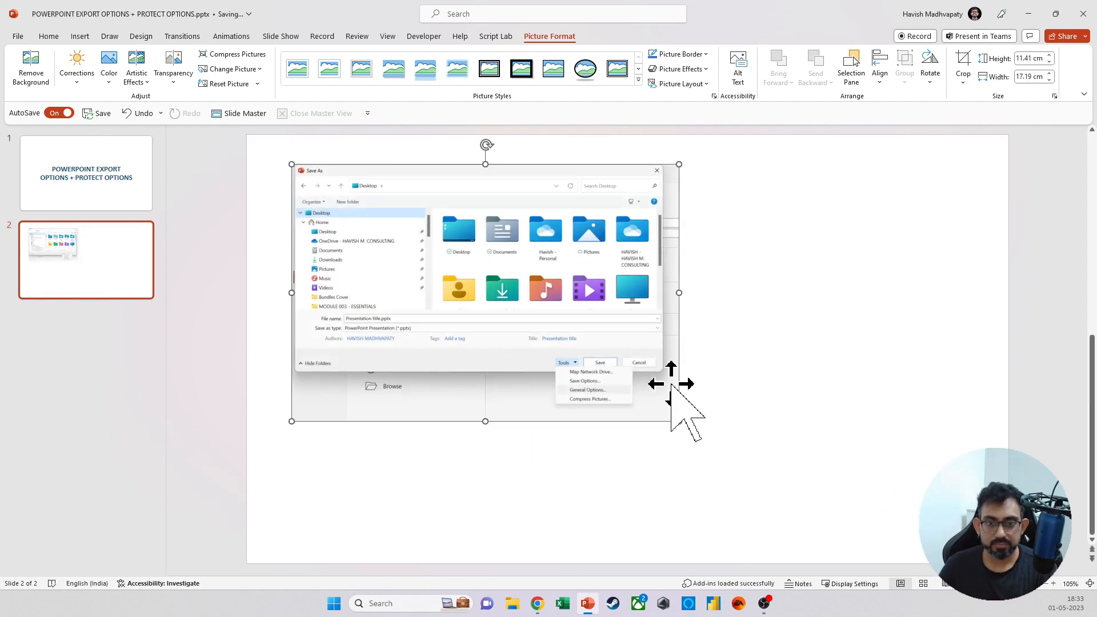
drag(620, 328, 588, 383)
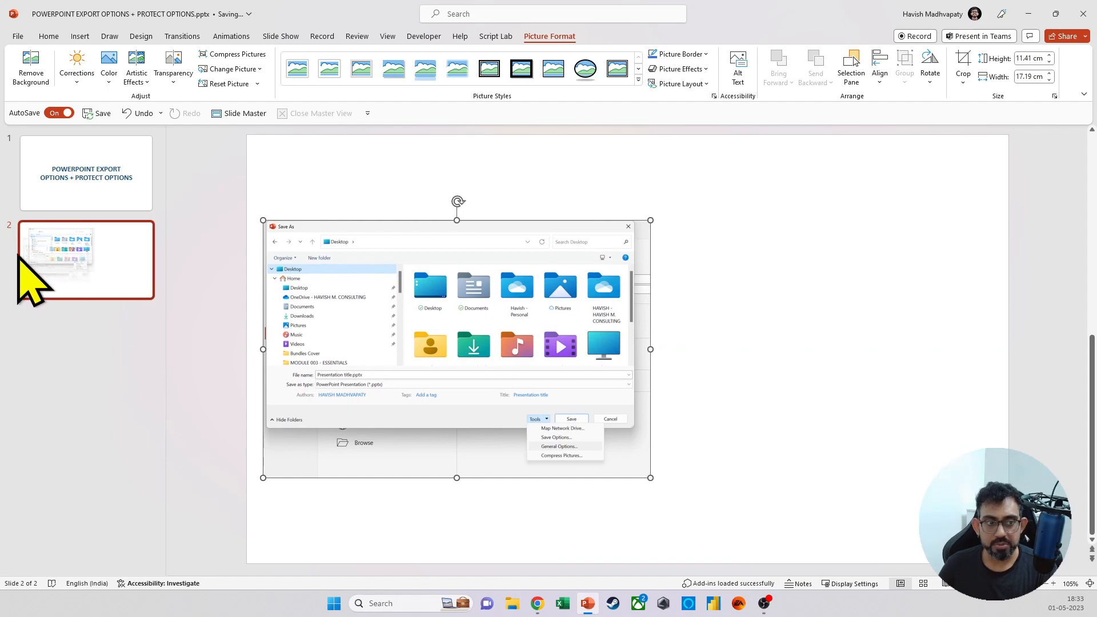
Step: Duplicate slide 2 and replace the copy's picture with the snip of the General Options password dialog
click(44, 273)
key(ctrl+d)
click(299, 289)
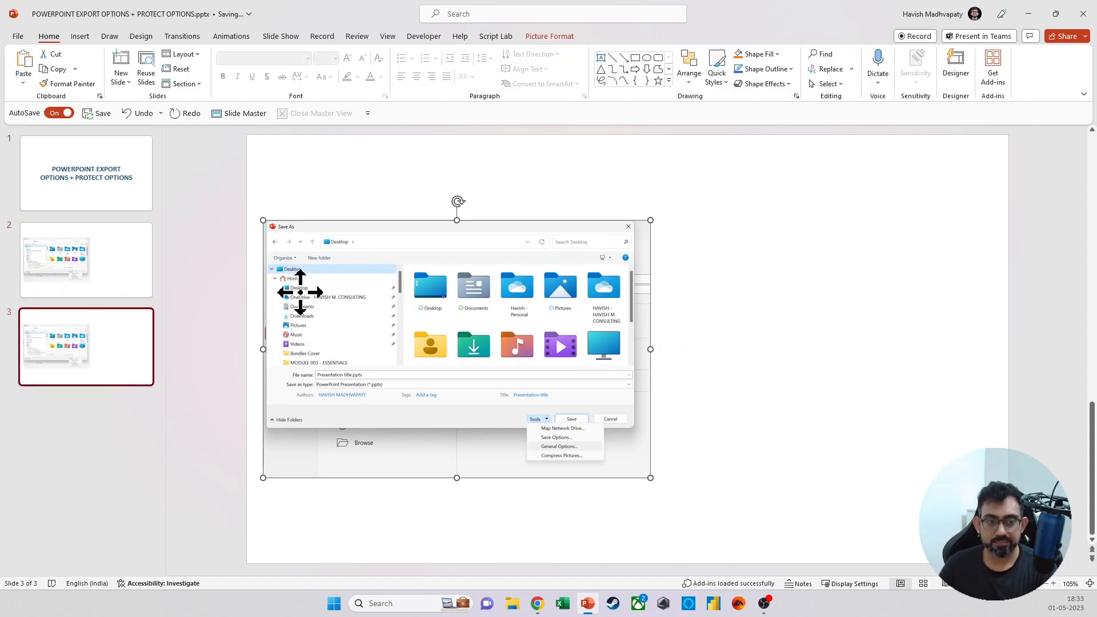
key(Delete)
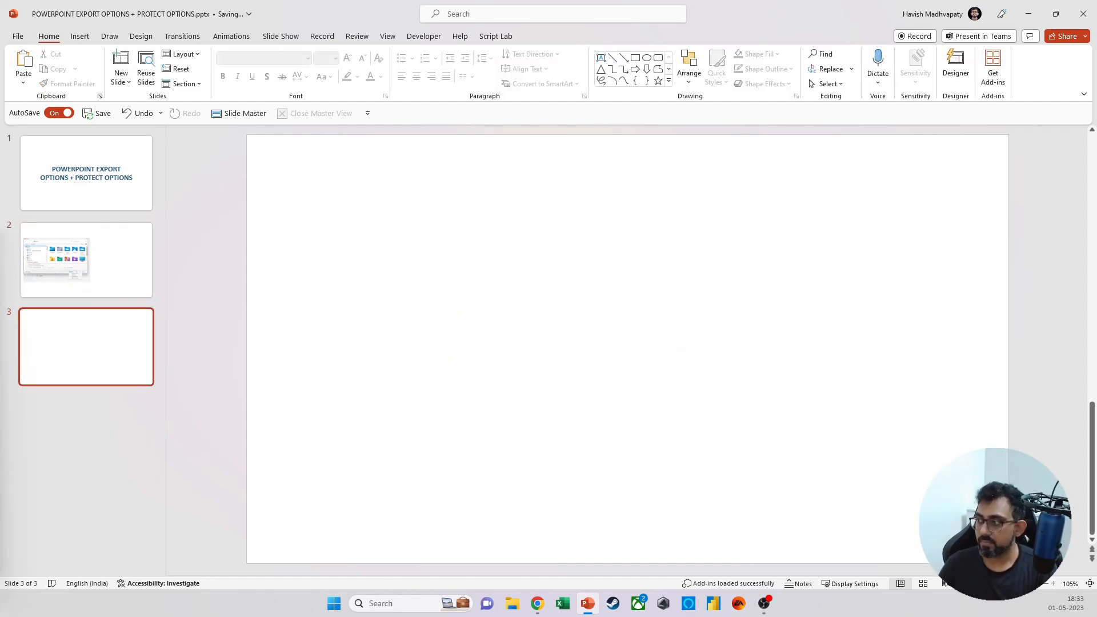
key(ctrl+v)
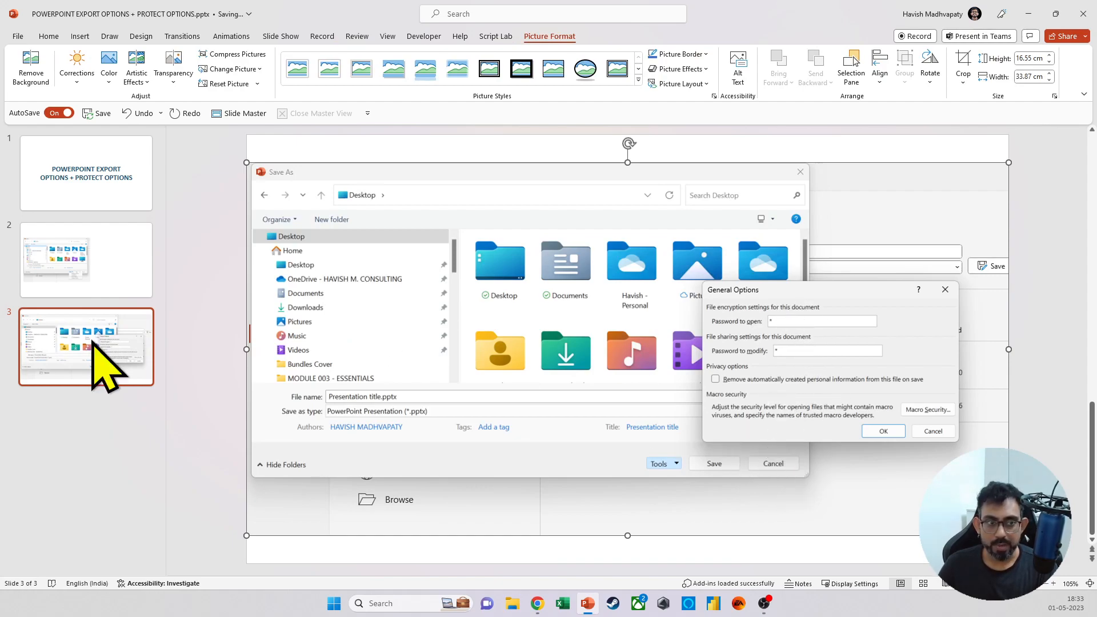
Step: Duplicate slide 2 again and delete the picture from slide 2 to leave it blank
click(63, 228)
key(ctrl+d)
click(63, 228)
click(419, 265)
key(Delete)
Step: Set the file type for saving a copy of the presentation to PowerPoint Show (*.ppsx)
click(18, 37)
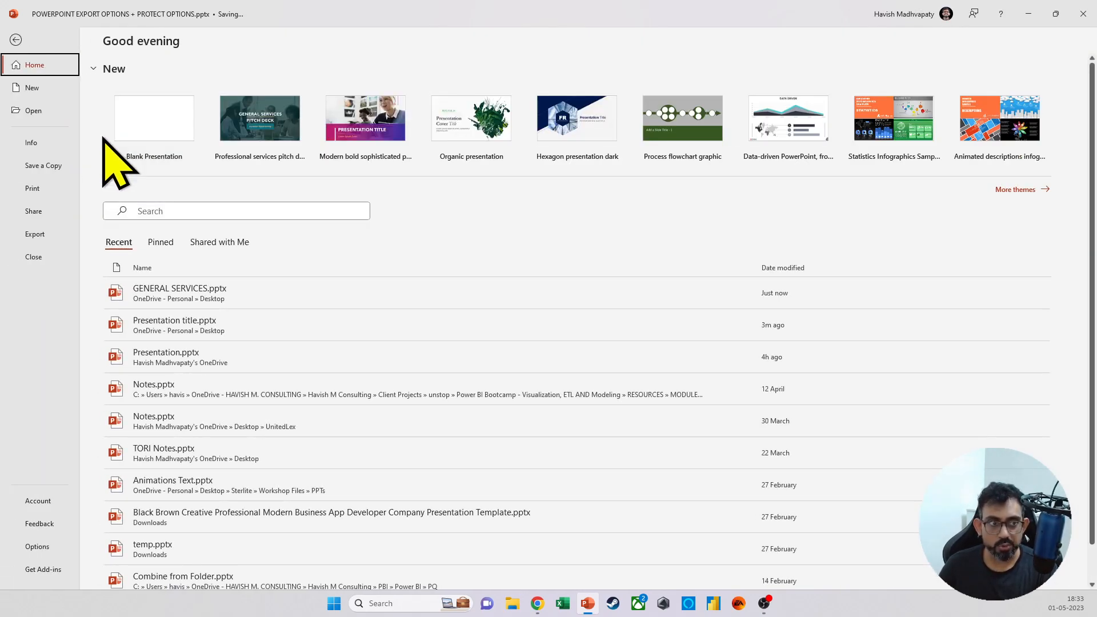
click(45, 165)
click(431, 120)
click(417, 102)
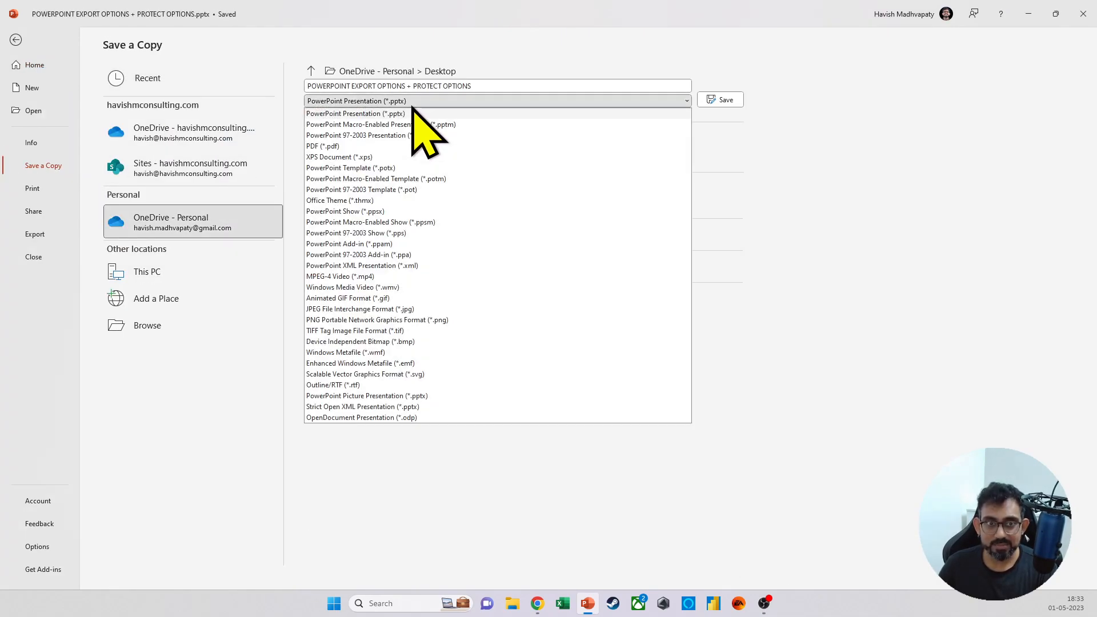
click(415, 211)
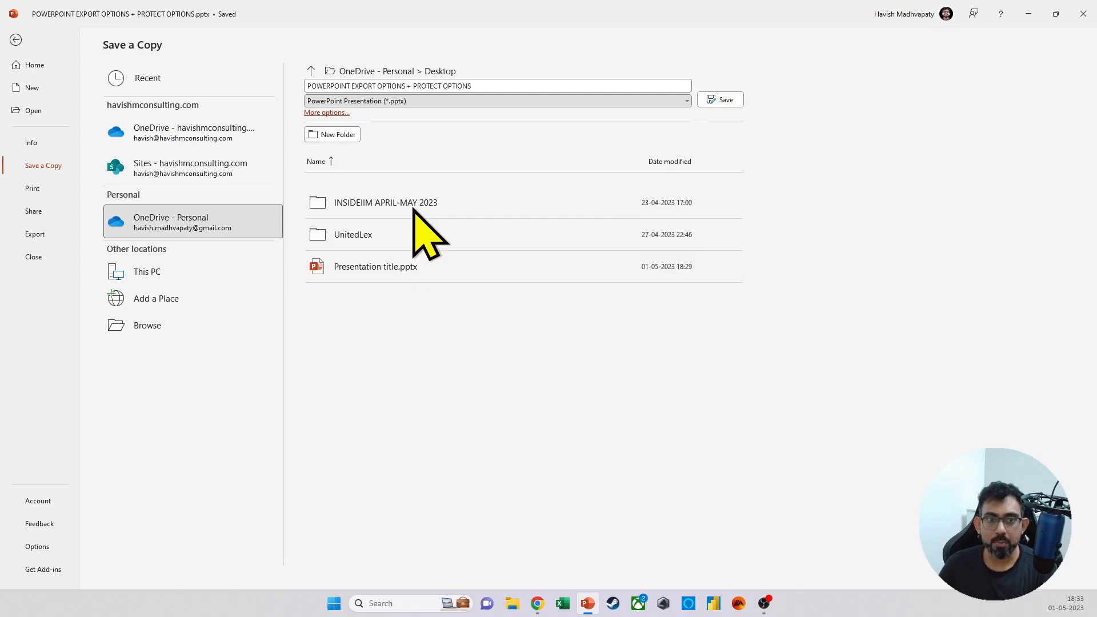
Step: Snip the save-a-copy file name and type area, return to the slides without saving, and paste the snip onto blank slide 2
key(super+shift+s)
drag(275, 37, 763, 151)
key(Escape)
key(ctrl+v)
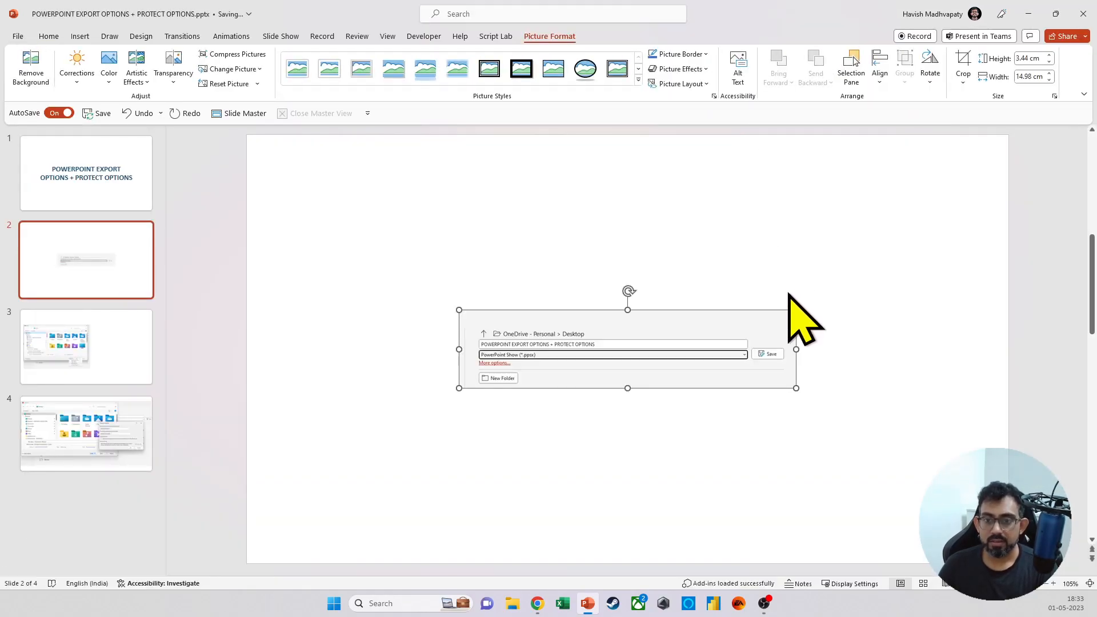
Step: Enlarge the snip on slide 2 to about 29.64 cm wide, and add a blank slide after slide 4
drag(794, 310, 847, 272)
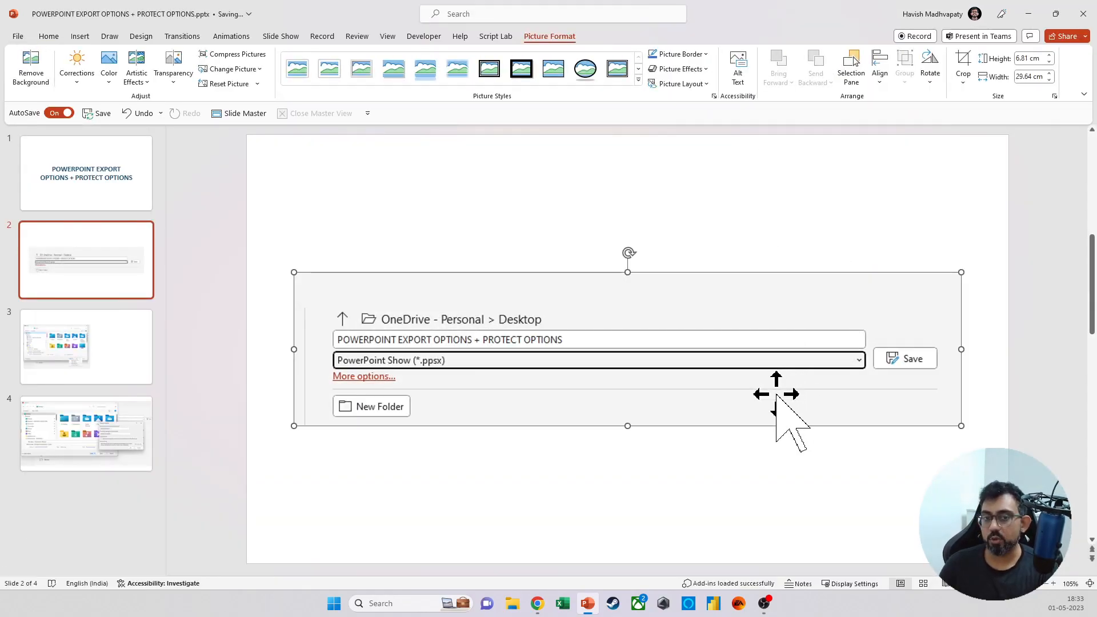
click(99, 451)
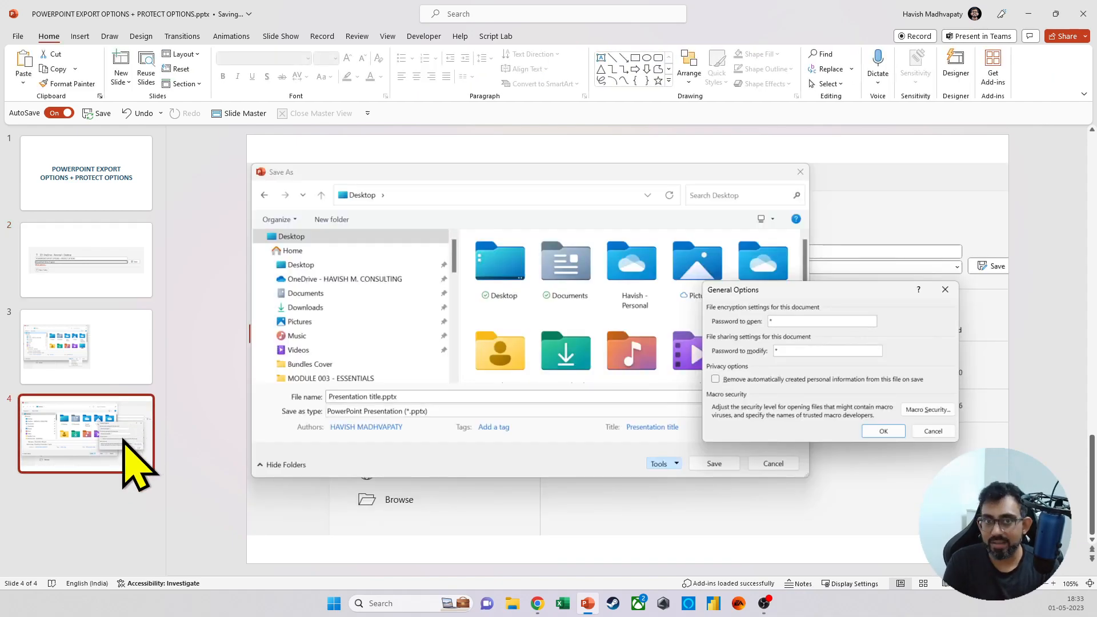
click(93, 497)
key(Return)
key(ctrl+a)
key(Delete)
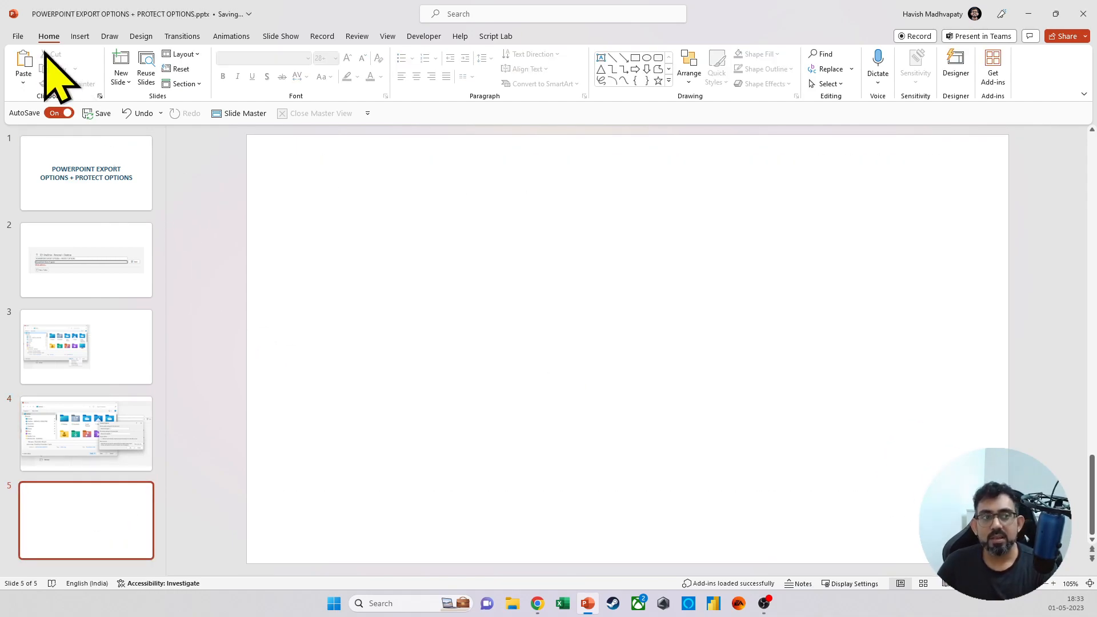
Step: Examine the export options for creating a video with its quality levels, an animated GIF, a CD package and handouts
click(18, 36)
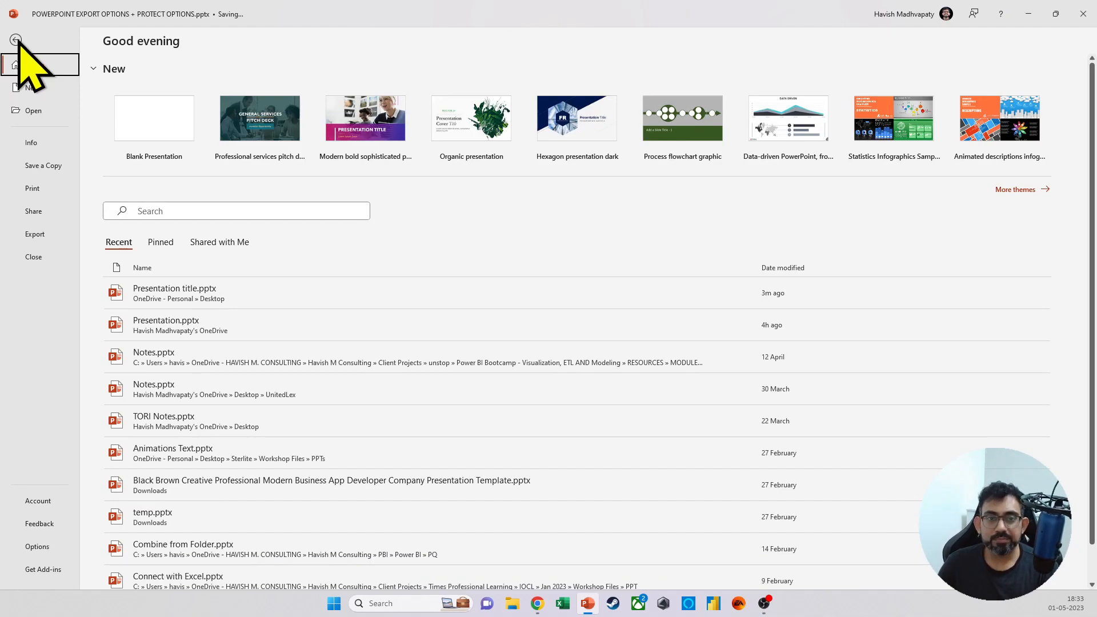
click(35, 234)
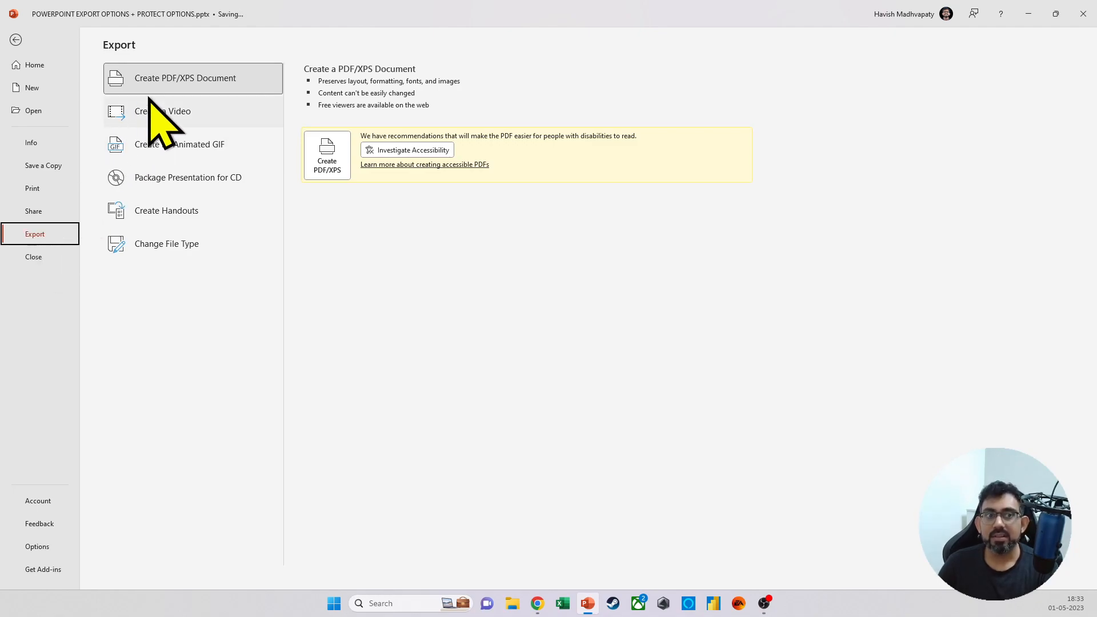
click(182, 114)
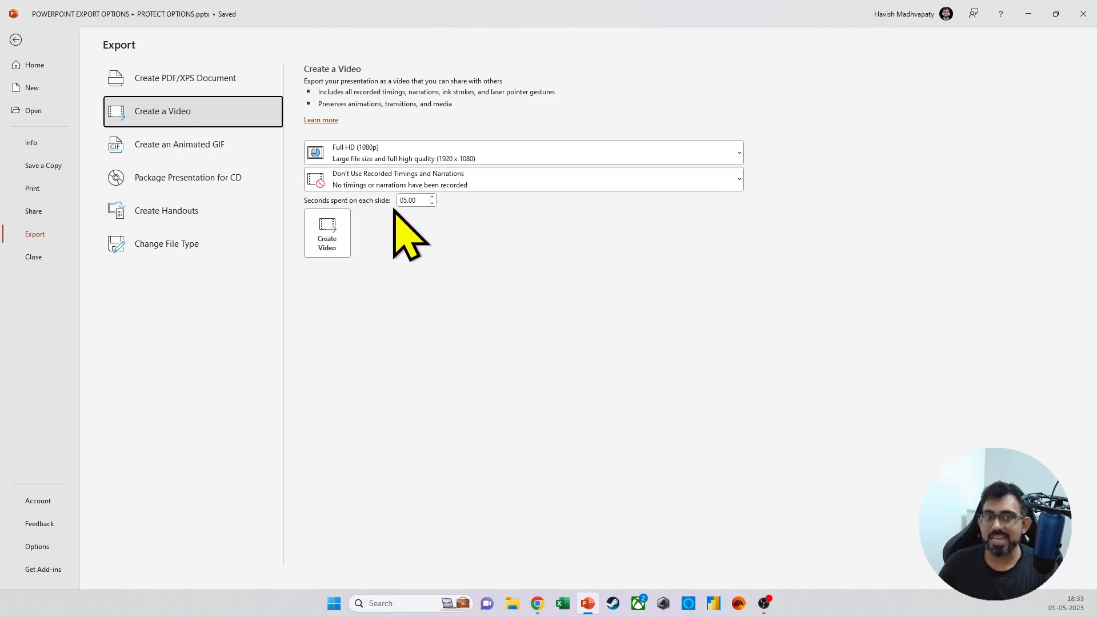
click(411, 163)
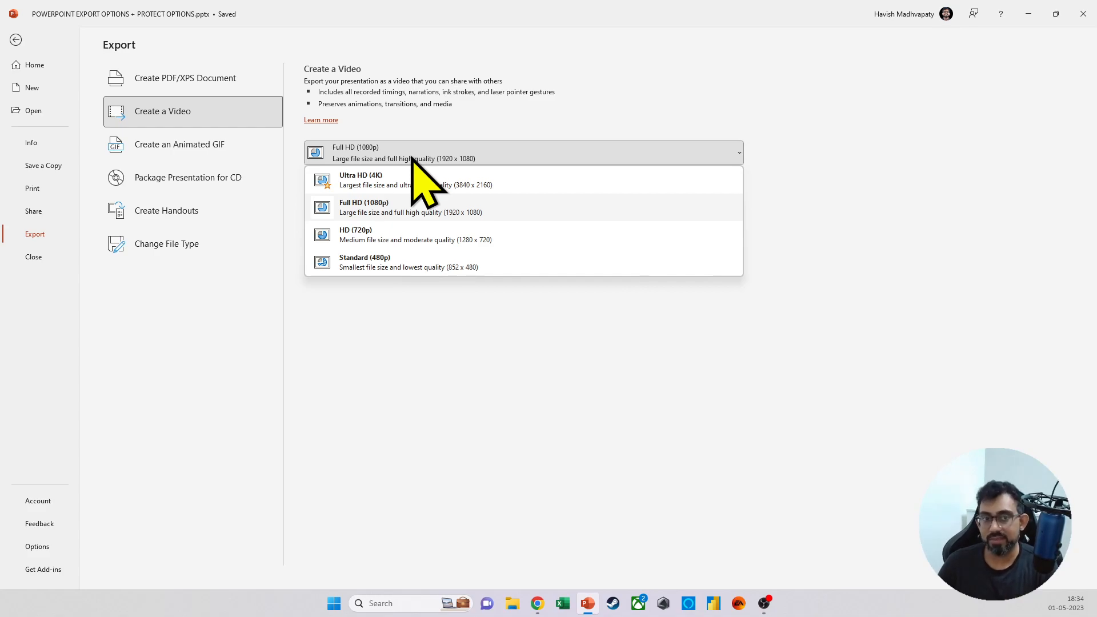
click(191, 145)
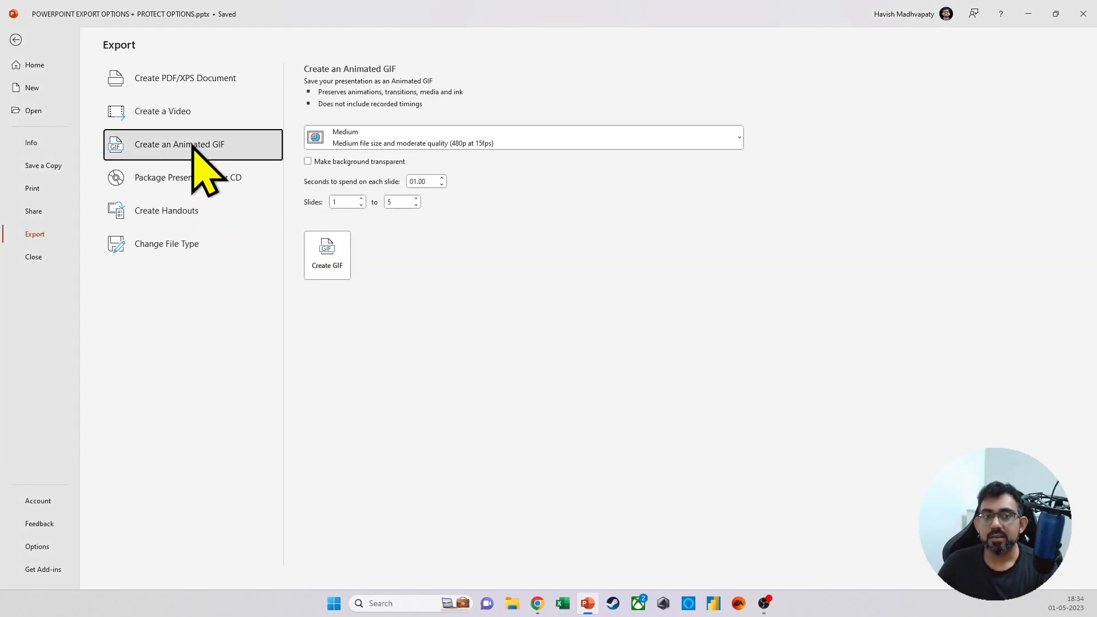
click(557, 141)
click(556, 142)
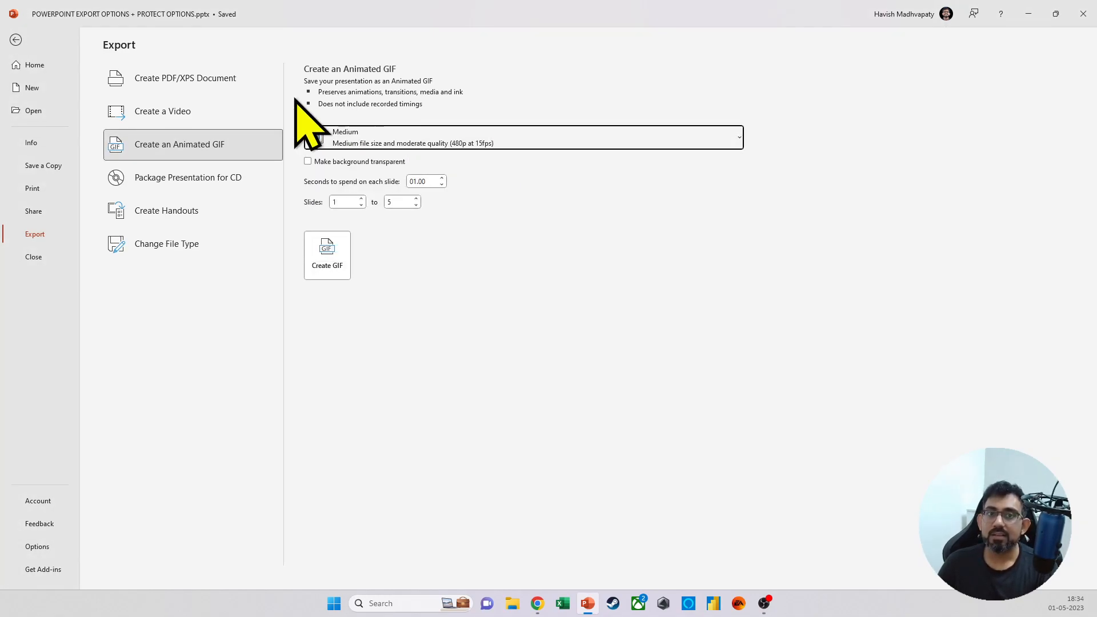
click(220, 178)
click(204, 213)
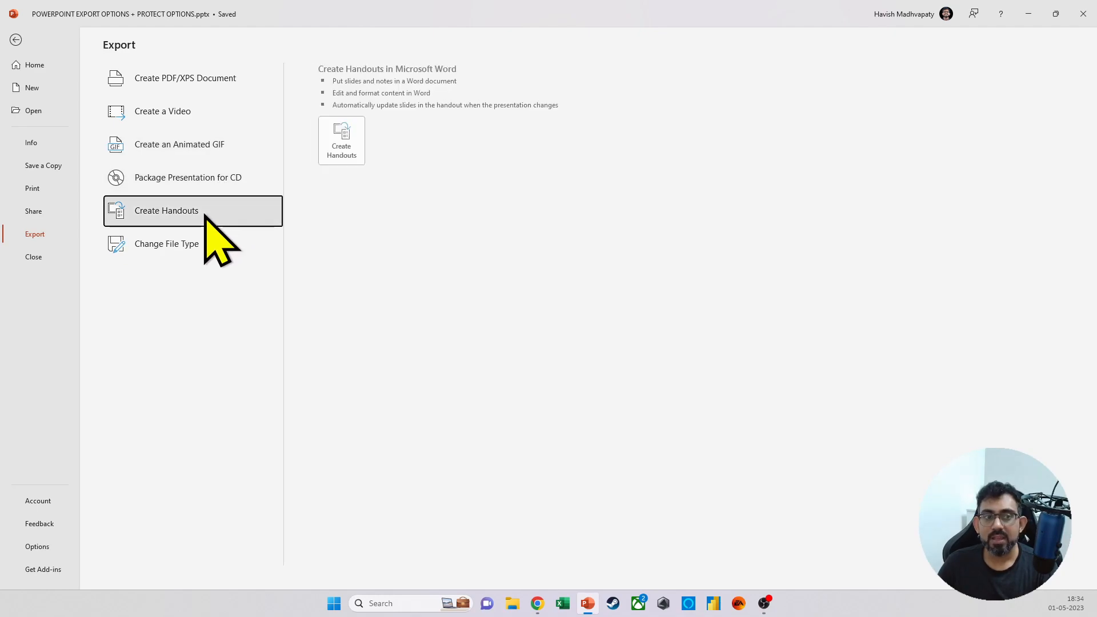
Step: Snip the Change File Type export options with JPEG selected, and paste the snip on blank slide 5 at about 20.19 cm wide
click(183, 246)
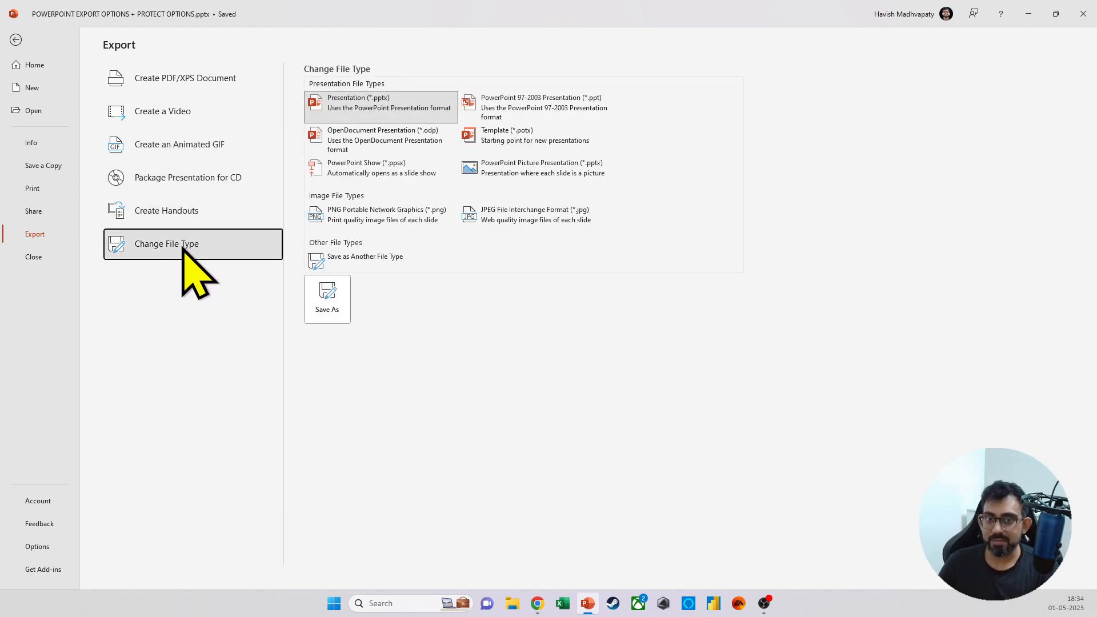
click(540, 219)
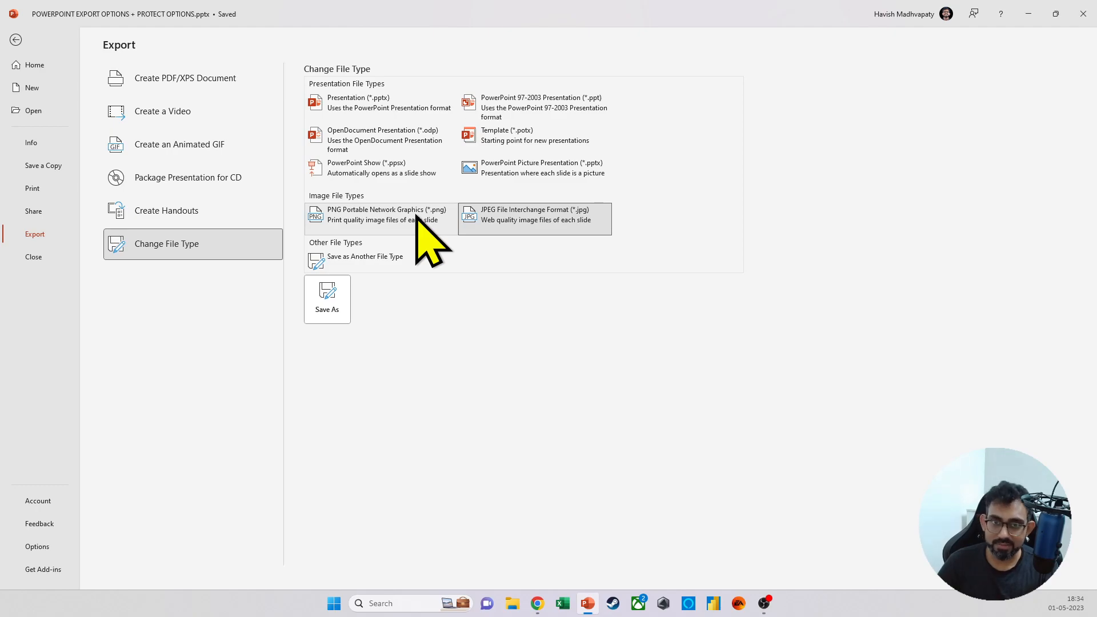
key(super+shift+s)
drag(91, 30, 626, 331)
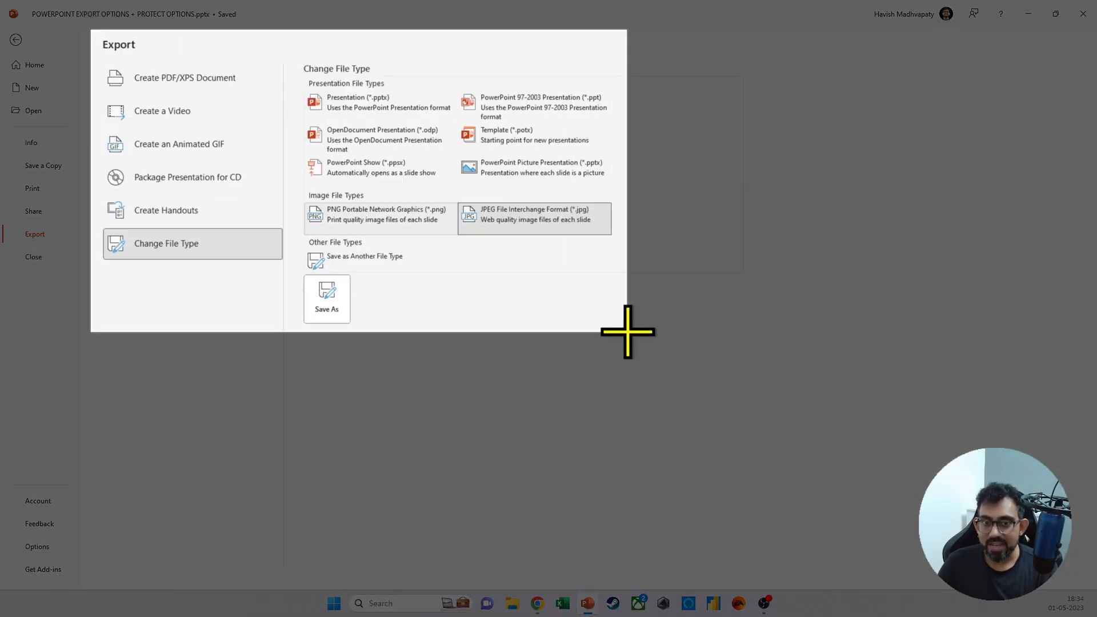
key(Escape)
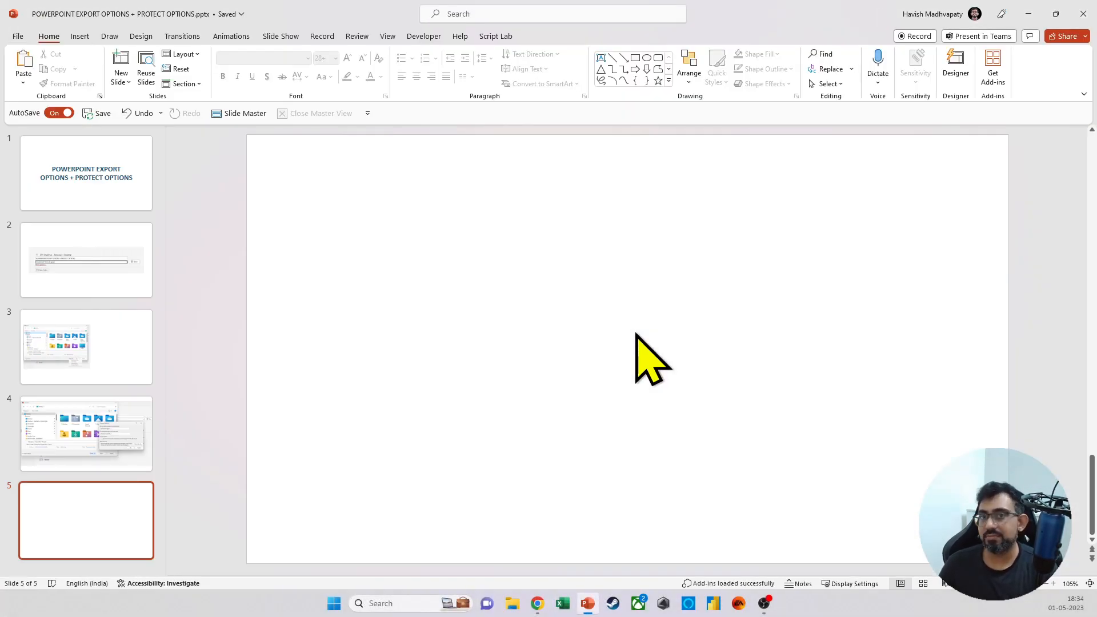
key(ctrl+v)
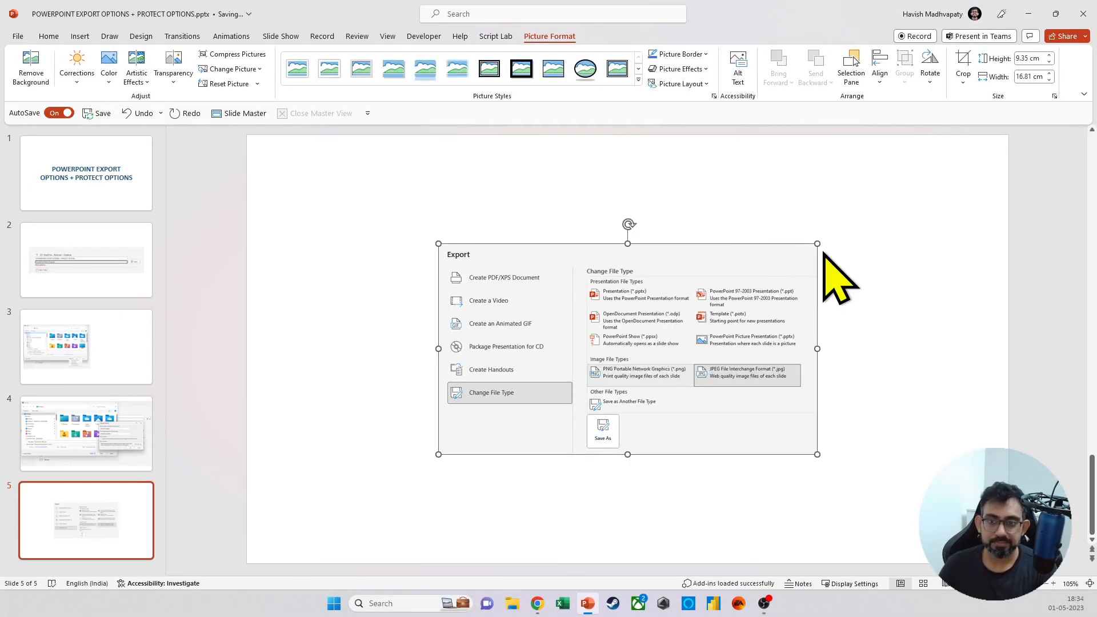
drag(818, 243, 854, 223)
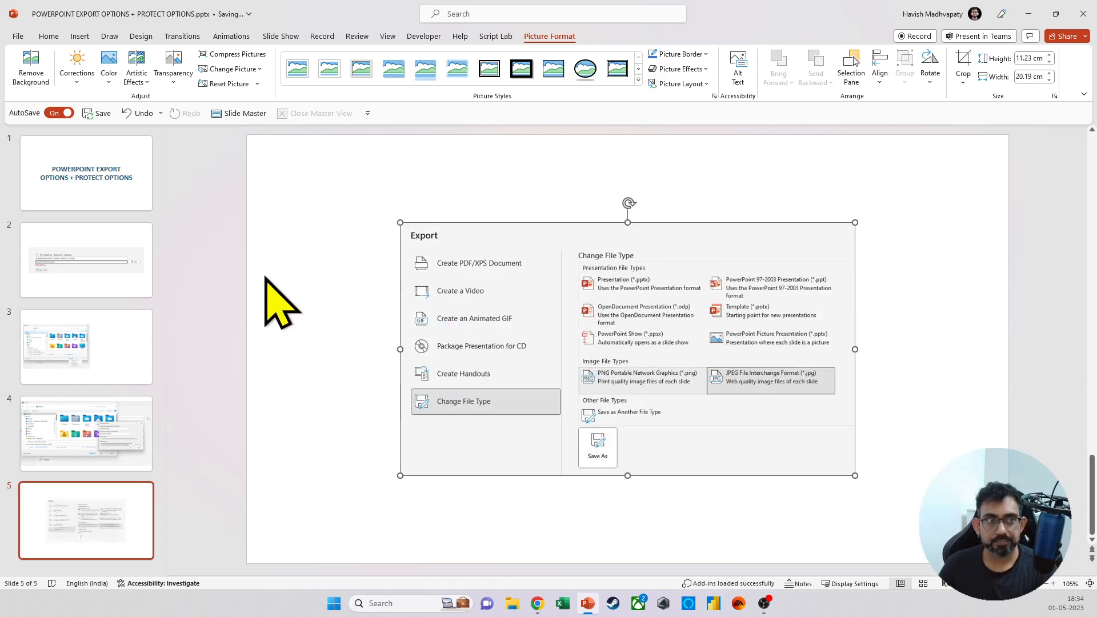
Step: Bring up the Send link sharing dialog, snip it together with the surrounding window, and close it without sending
click(18, 36)
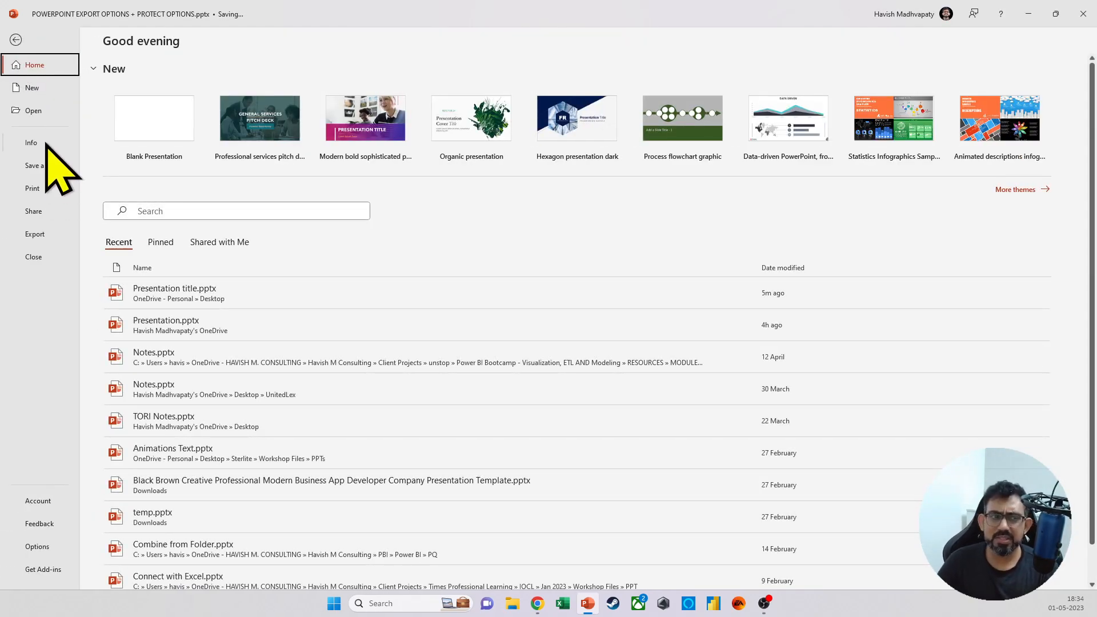
click(34, 214)
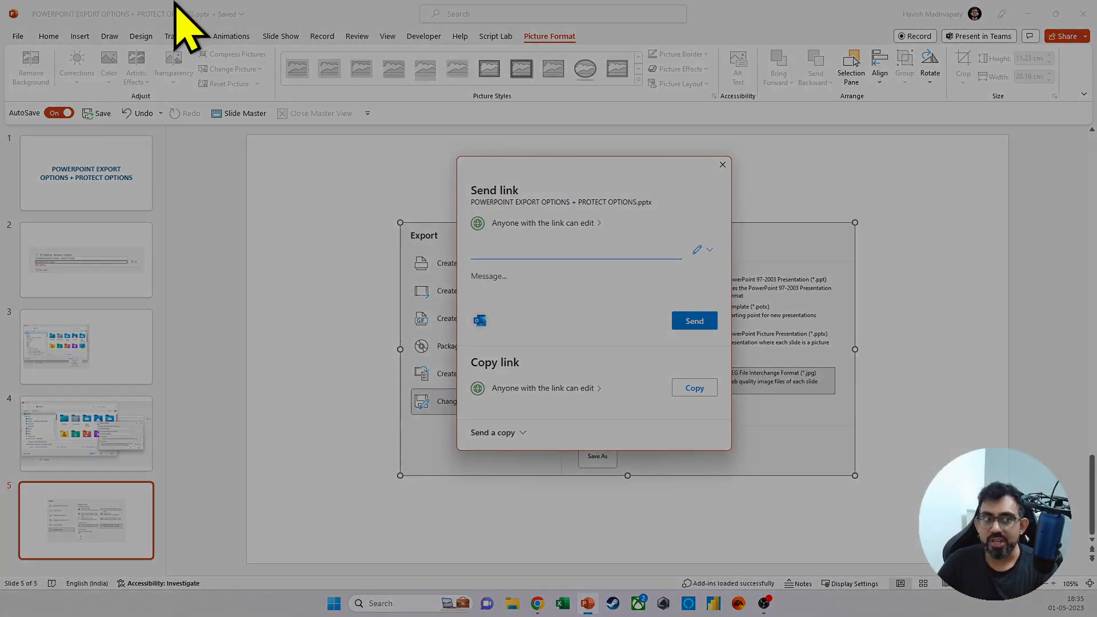
key(super+shift+s)
drag(7, 26, 812, 436)
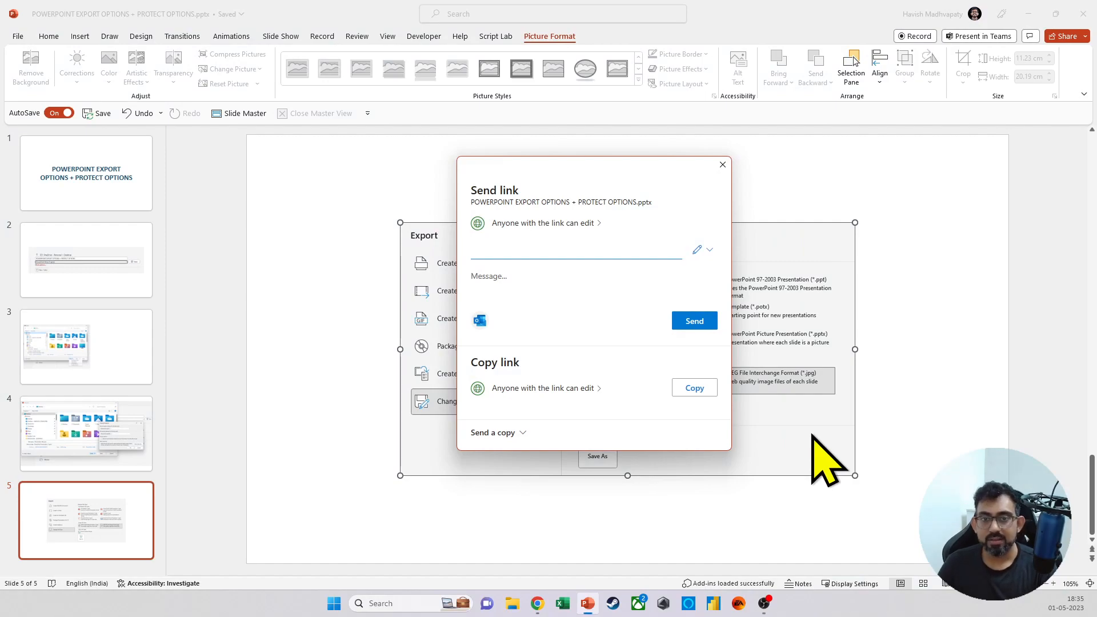
key(Escape)
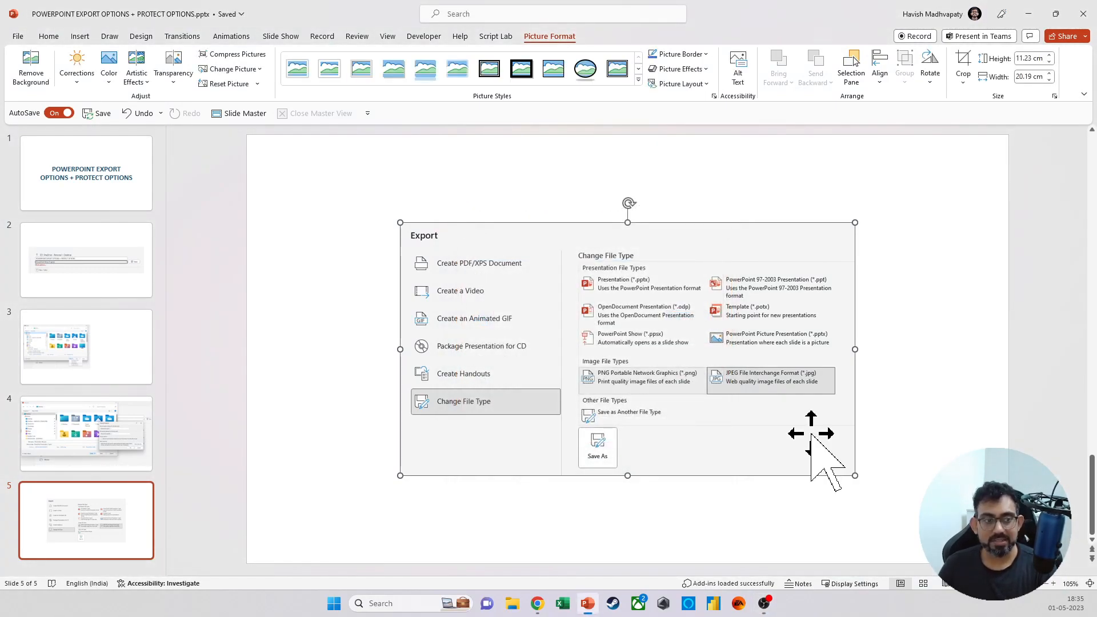
Step: Duplicate slide 5 and replace the copy's picture with the snip of the Send link dialog
click(57, 542)
key(Return)
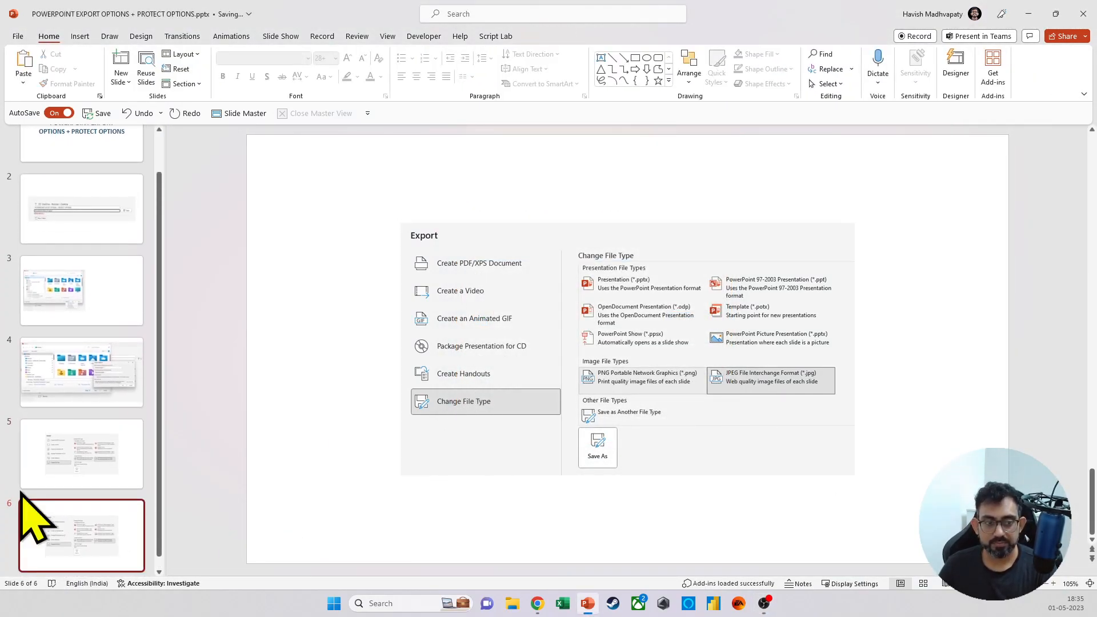
click(526, 401)
key(Delete)
key(ctrl+v)
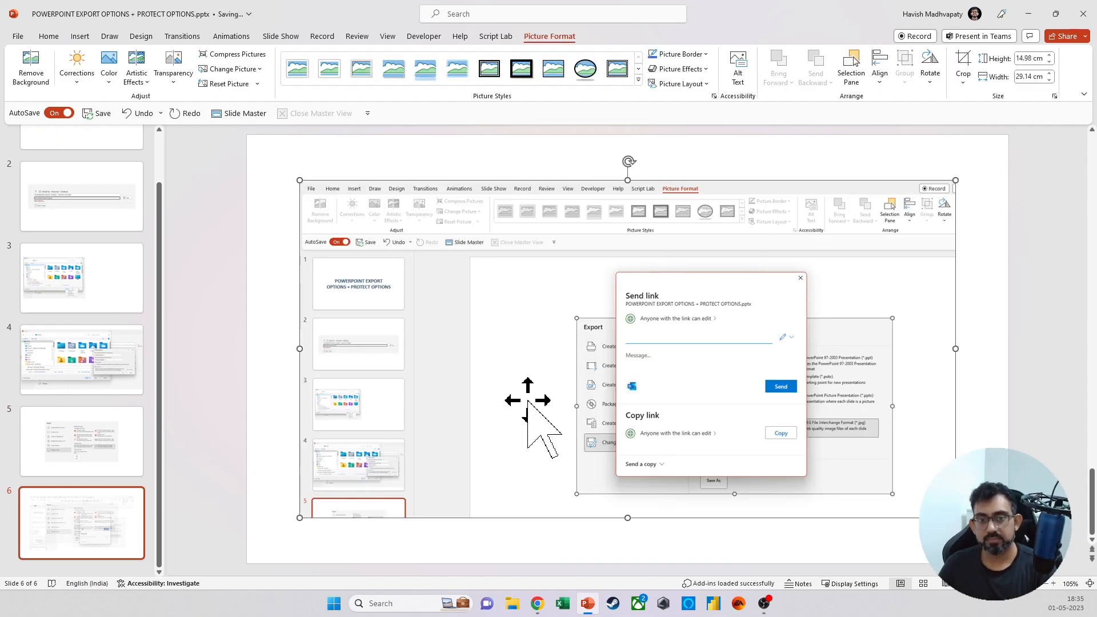
Step: Show all properties of the presentation on the Info page and examine its details, related dates and related people
click(18, 36)
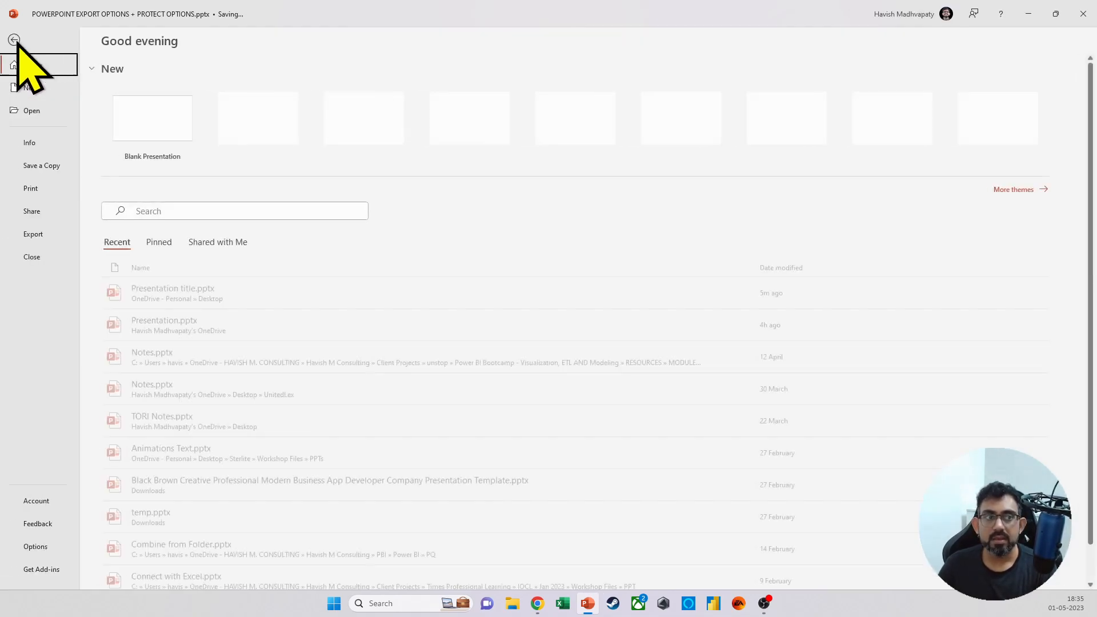
click(57, 144)
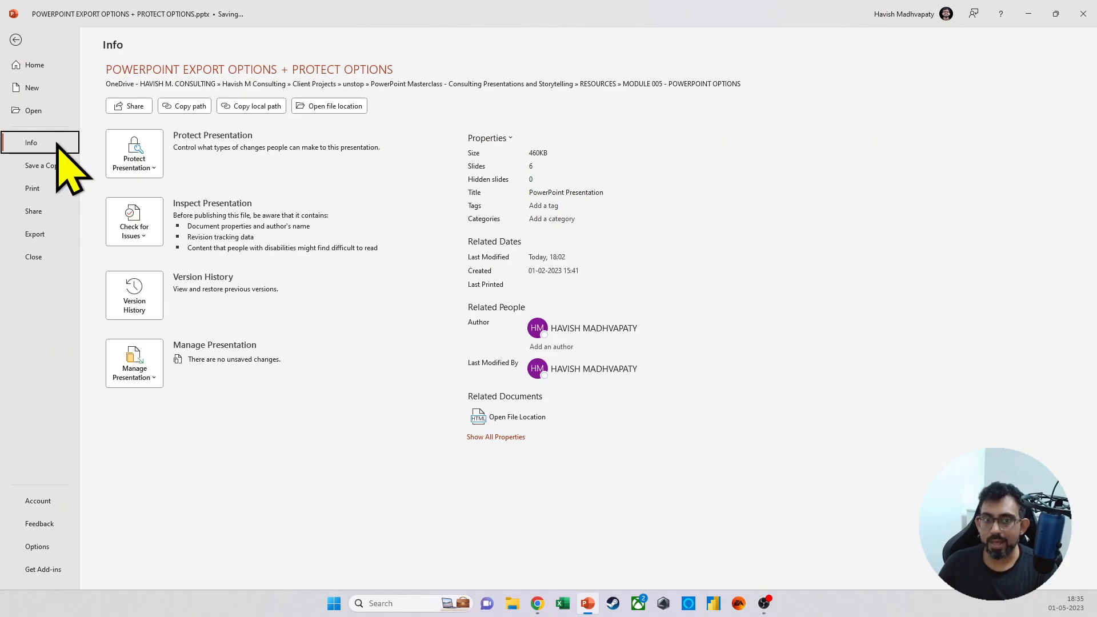
click(503, 437)
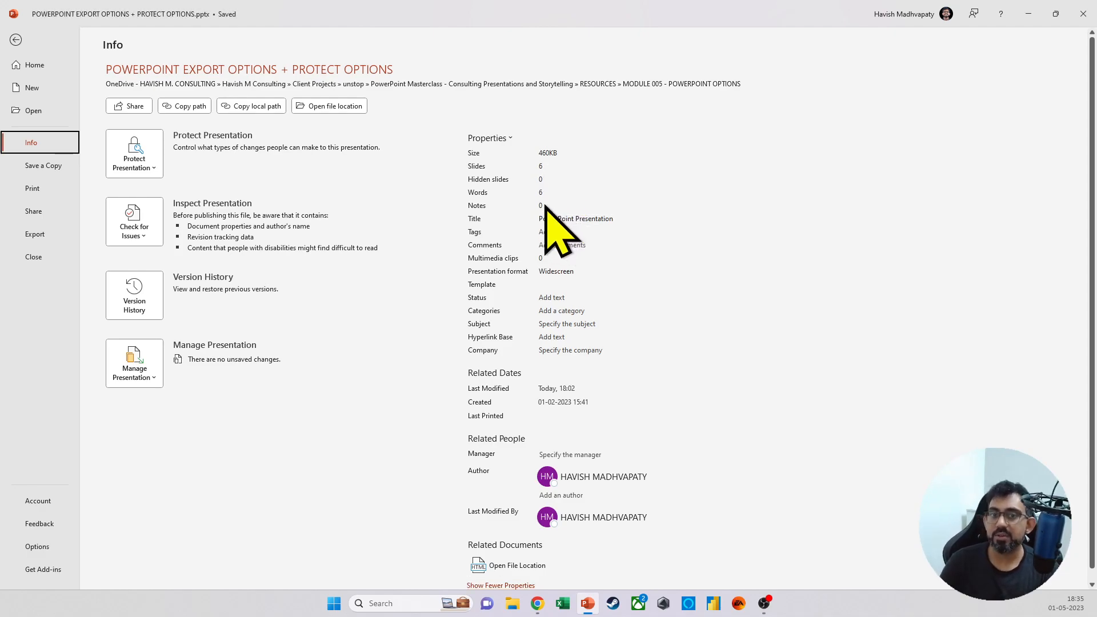
scroll(567, 354, down, 1)
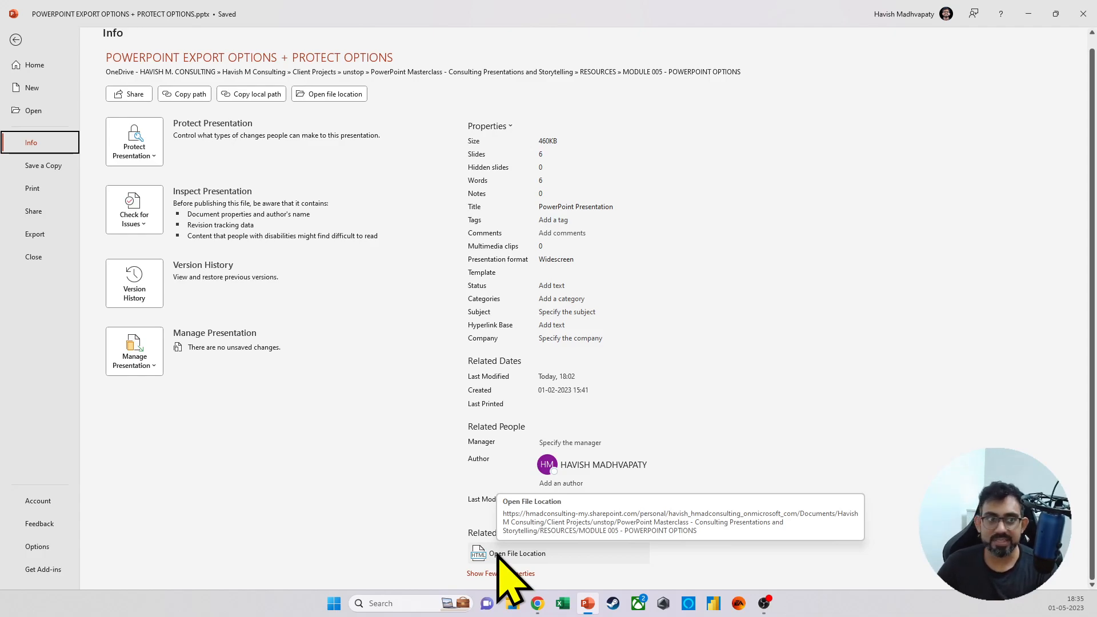
Step: Examine the Protect Presentation options and the presentation's version history without changing anything, closing each when done
click(142, 153)
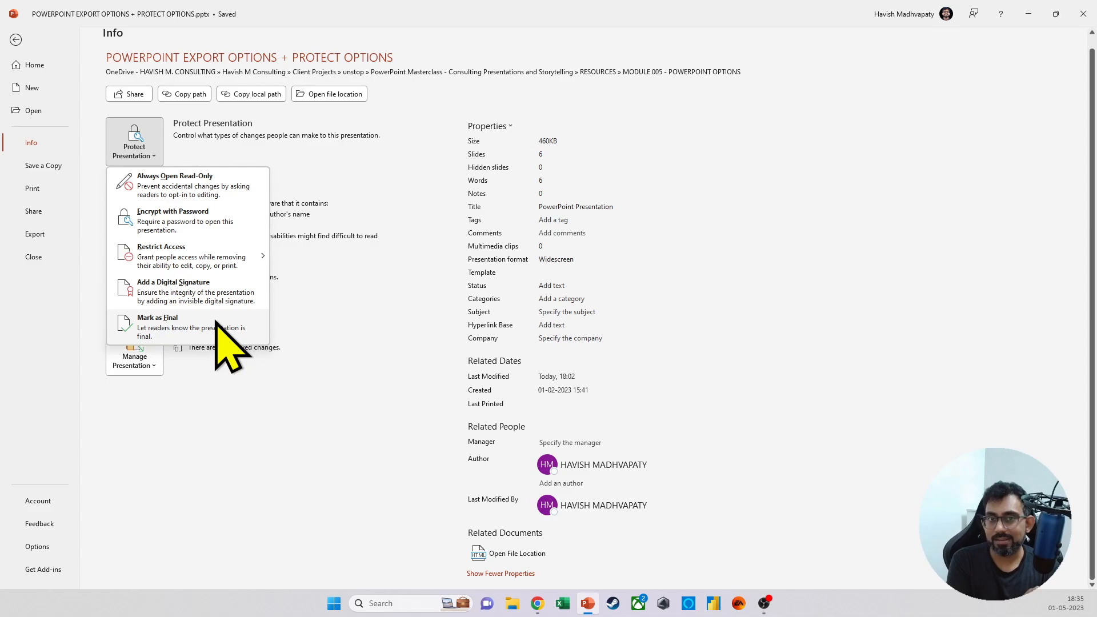
key(Escape)
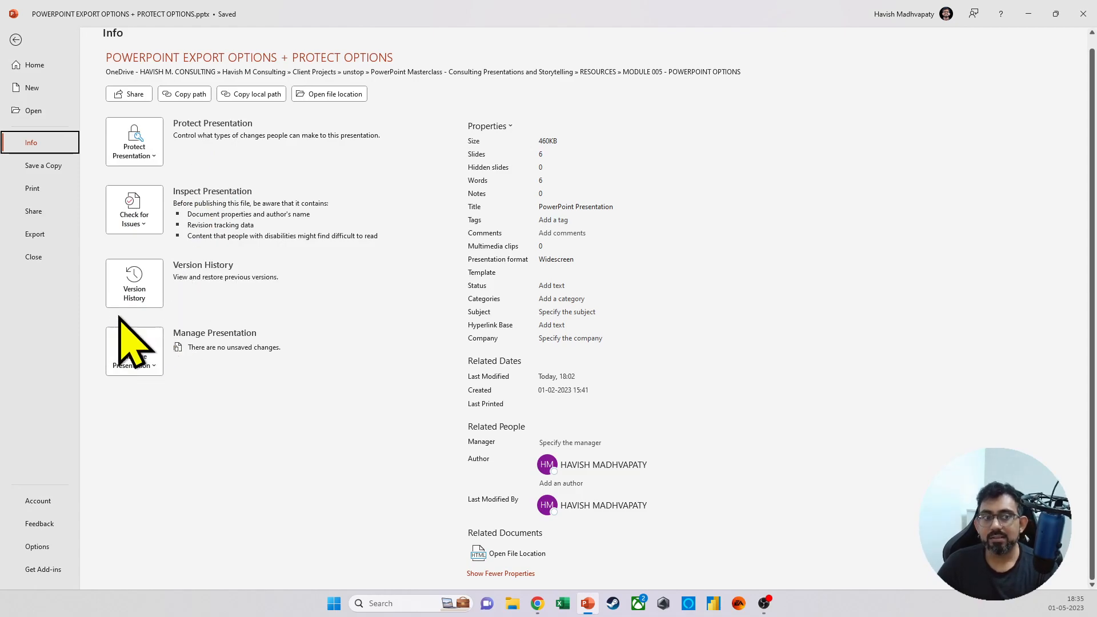
click(130, 293)
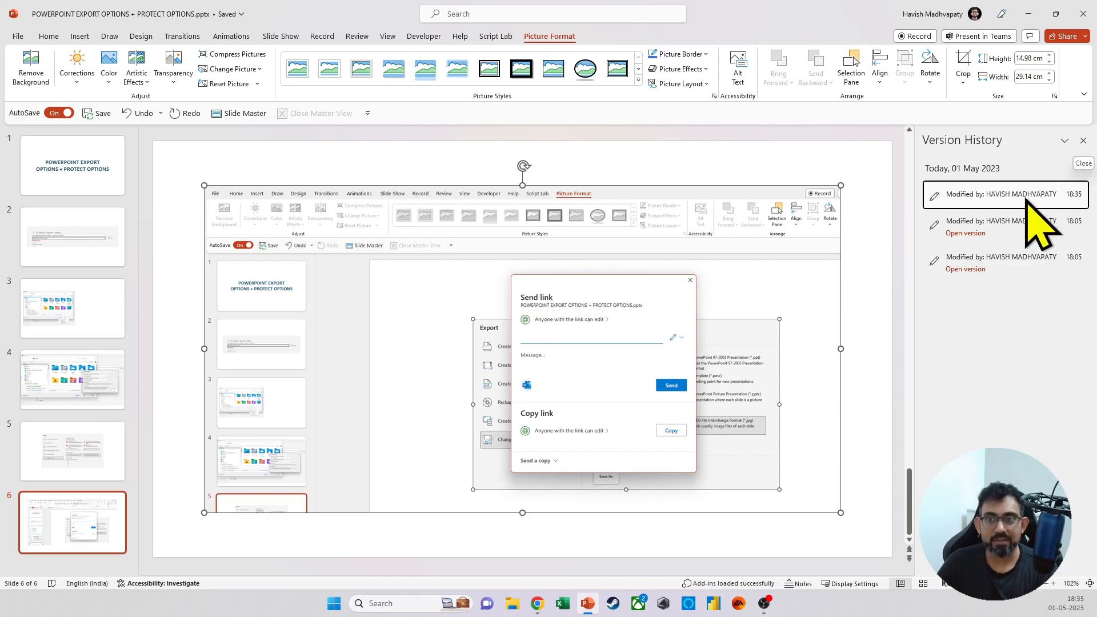
click(1083, 141)
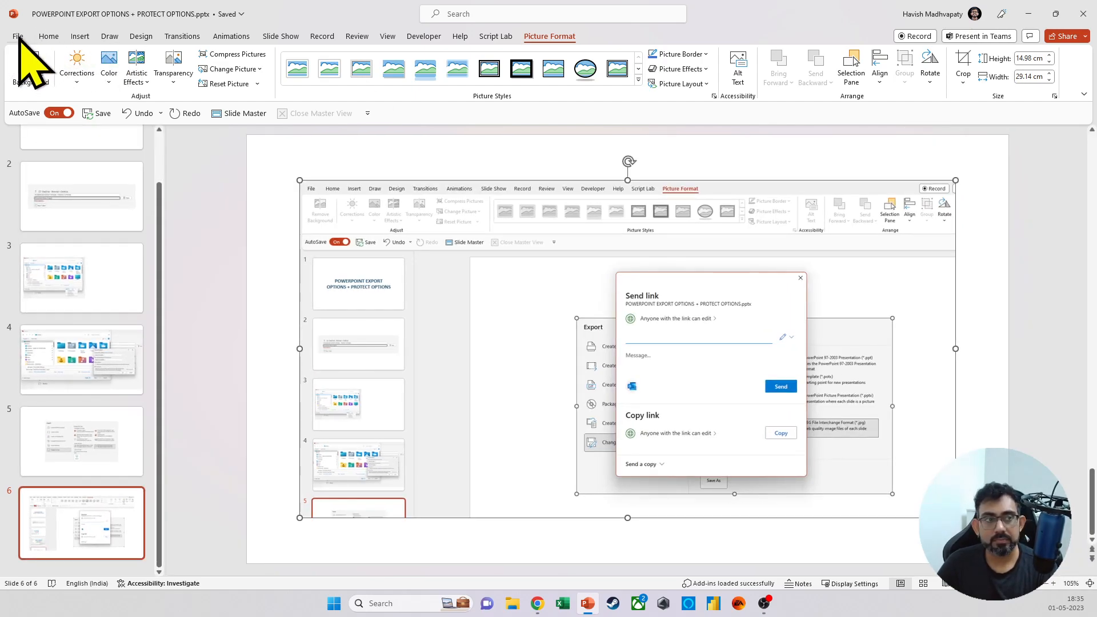
click(18, 36)
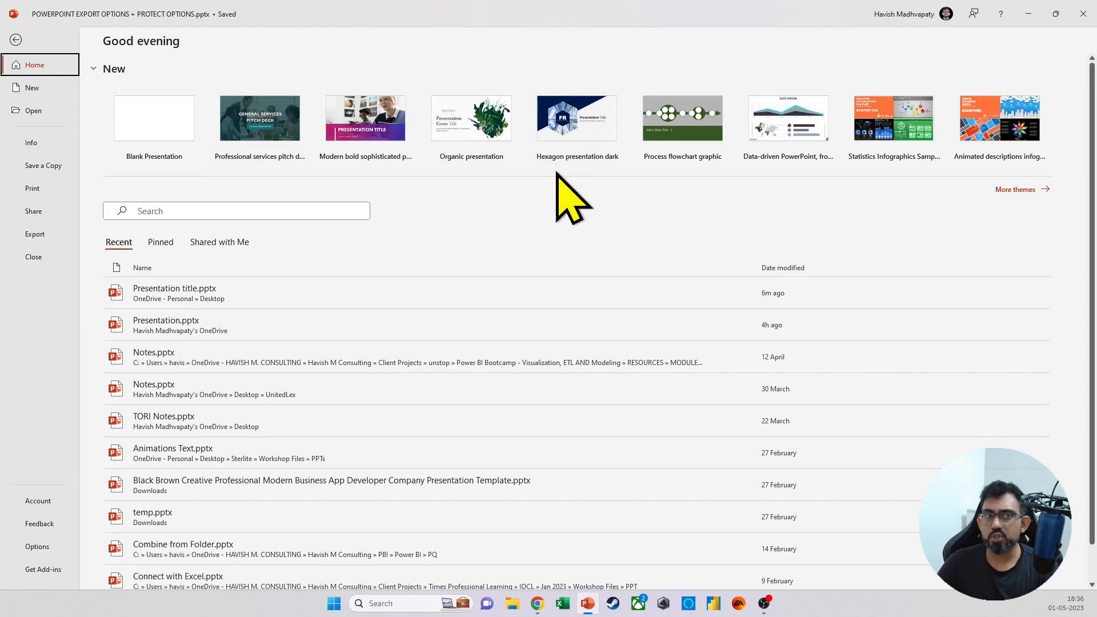
key(Escape)
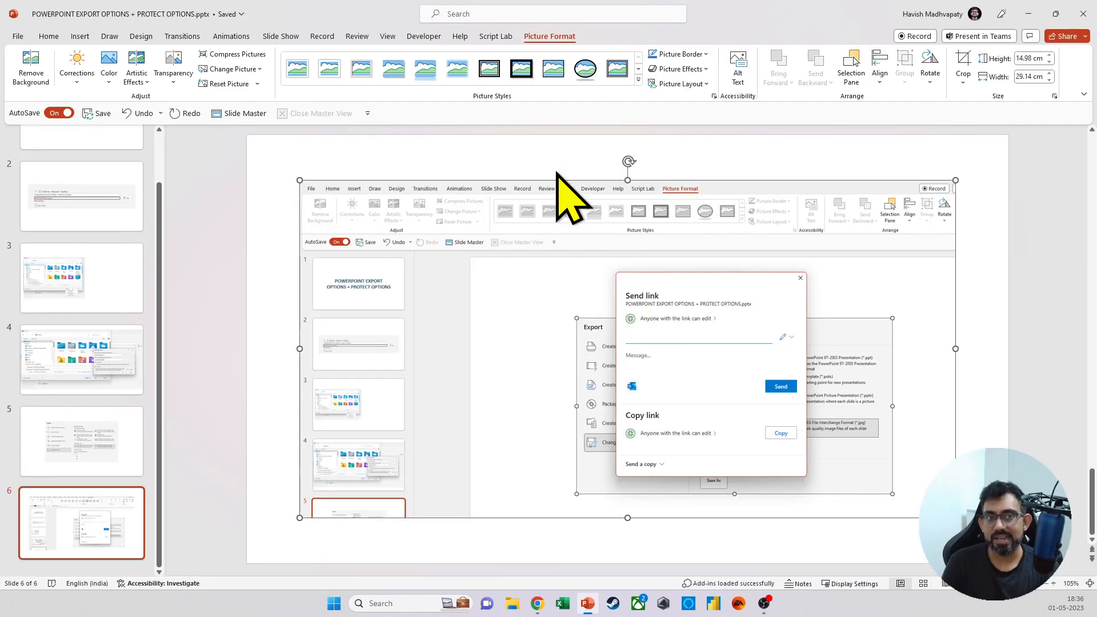